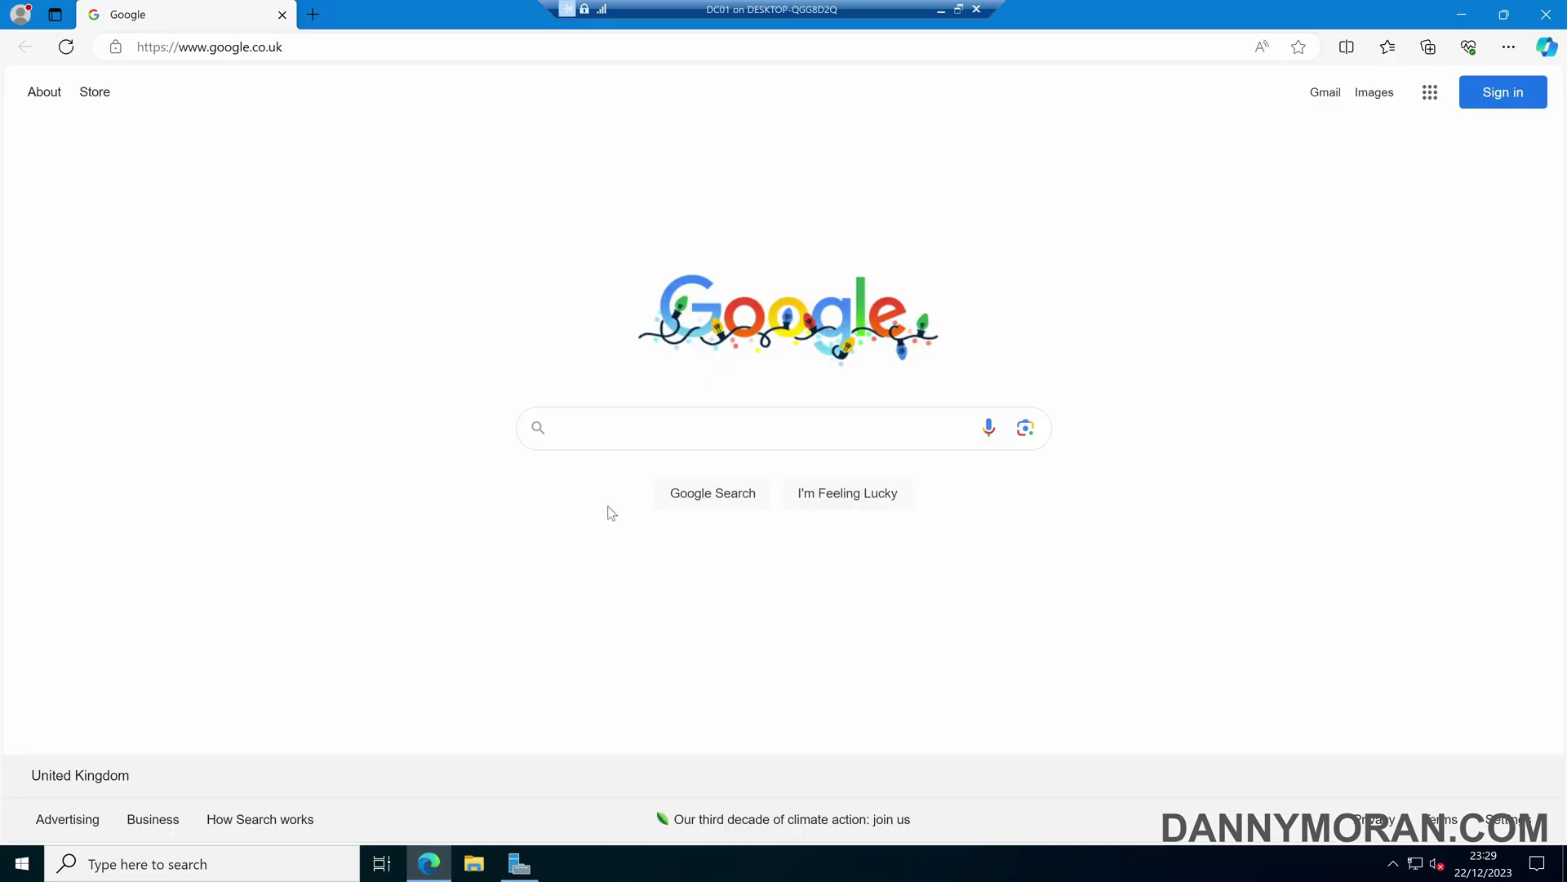
# Search Google for 'powershell 7'.
pyautogui.click(620, 428)
pyautogui.write('powershell 7')
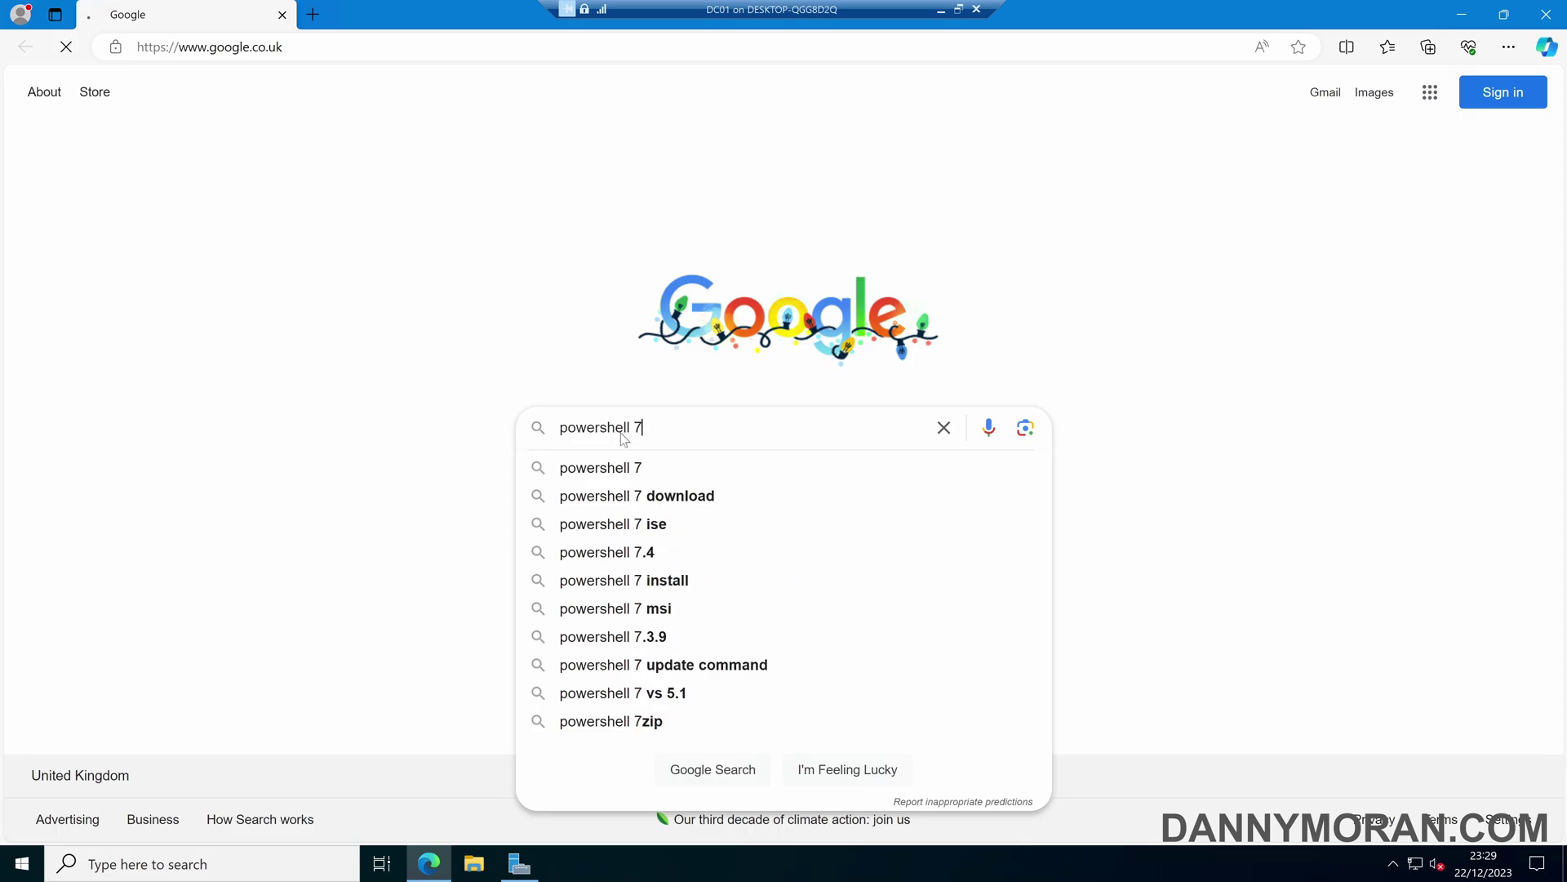
pyautogui.press('Return')
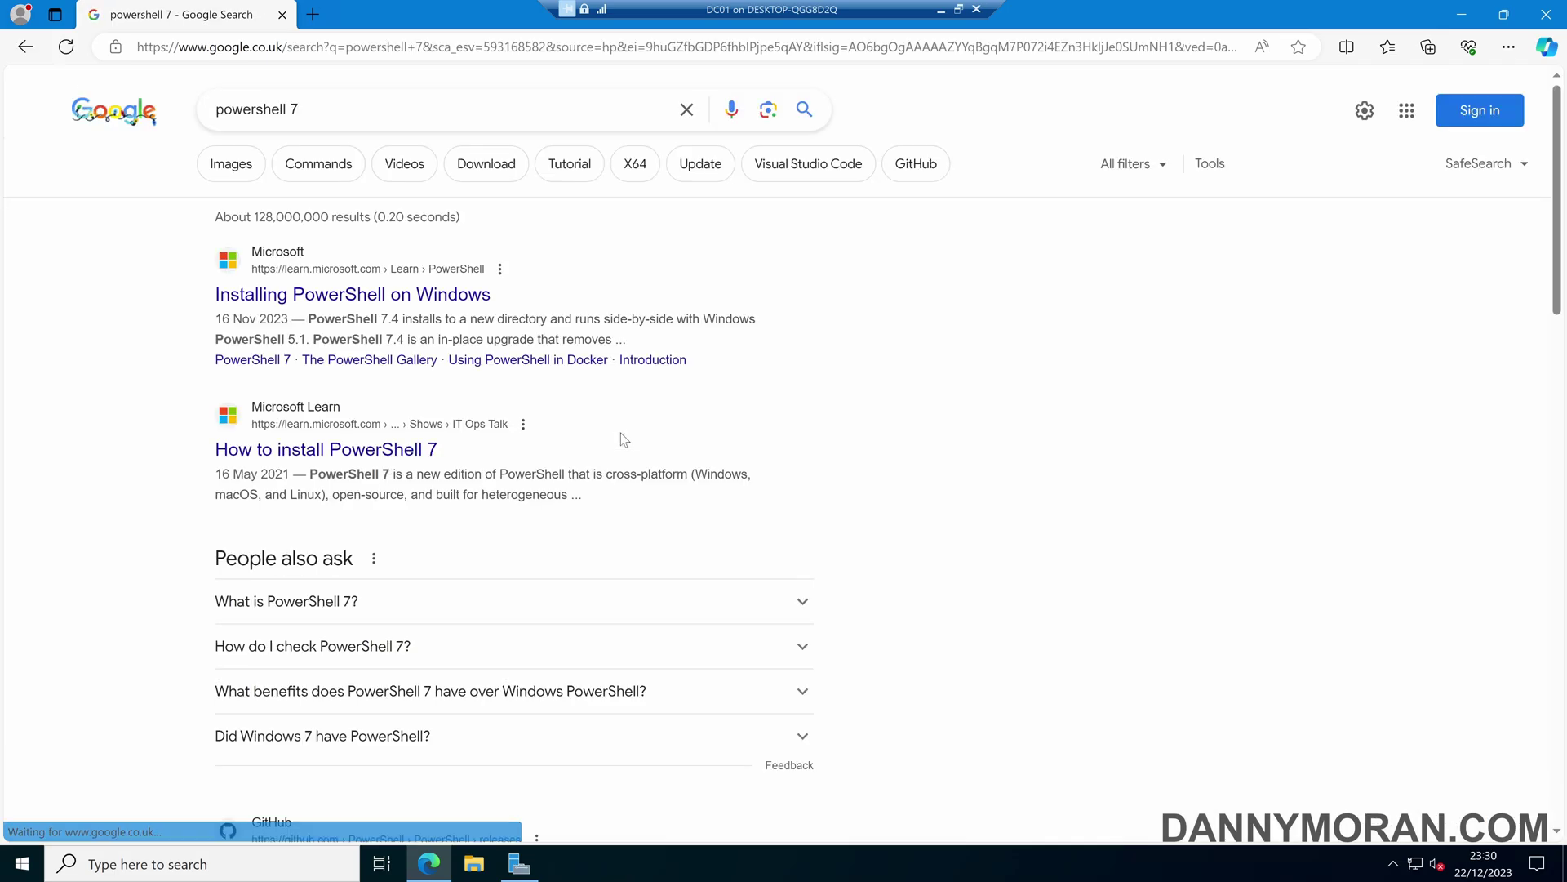
# Download PowerShell-7.4.0-win-x64.msi from the article's Installing the MSI package section.
pyautogui.click(412, 300)
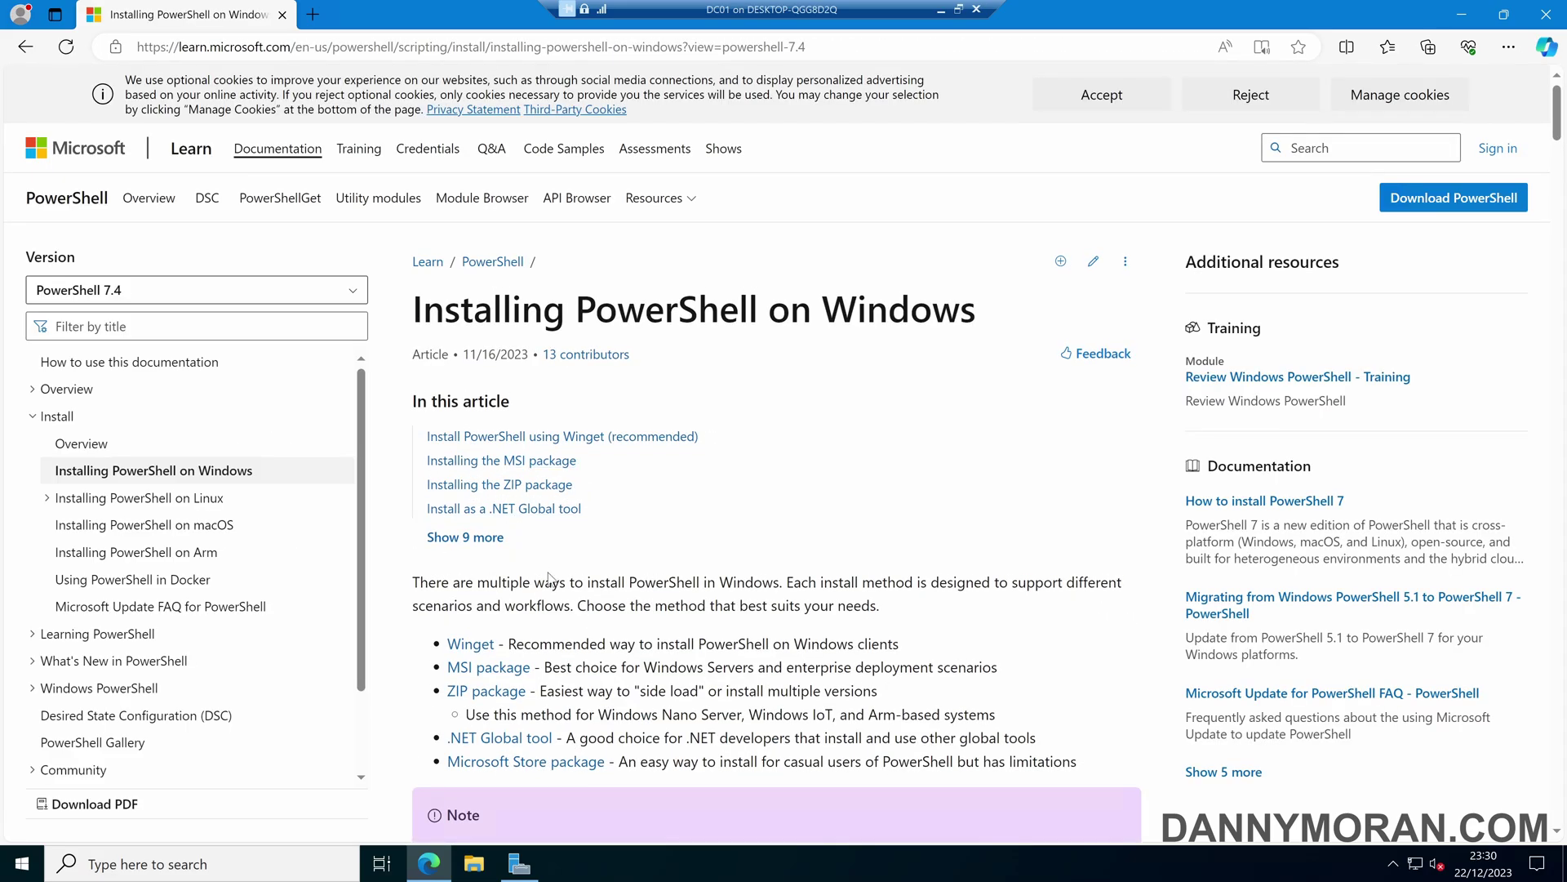
pyautogui.moveTo(544, 667); pyautogui.dragTo(997, 669)
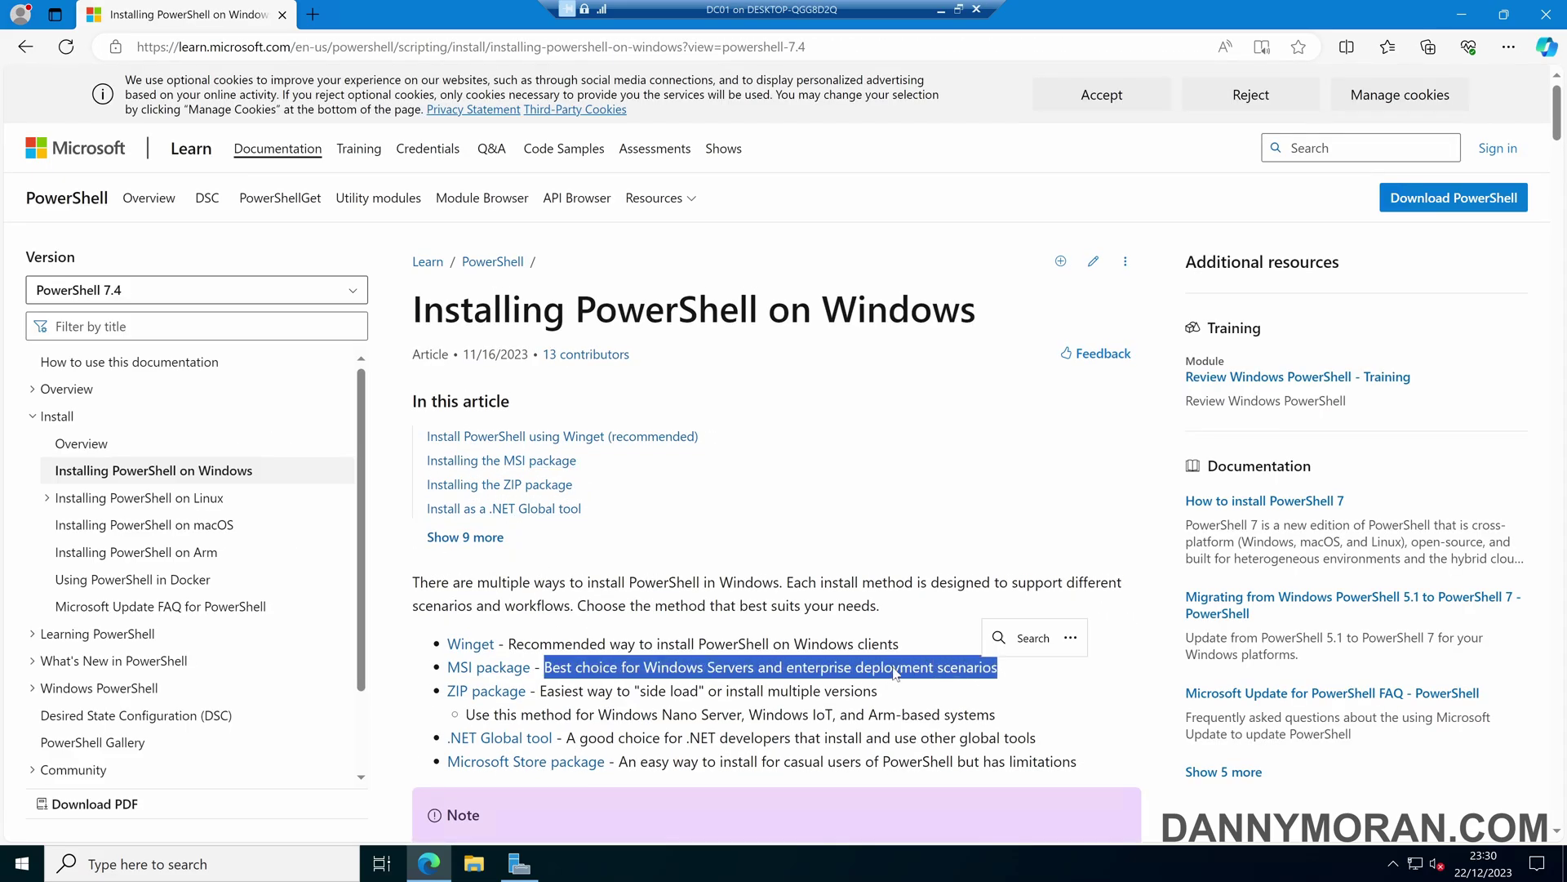
pyautogui.click(504, 671)
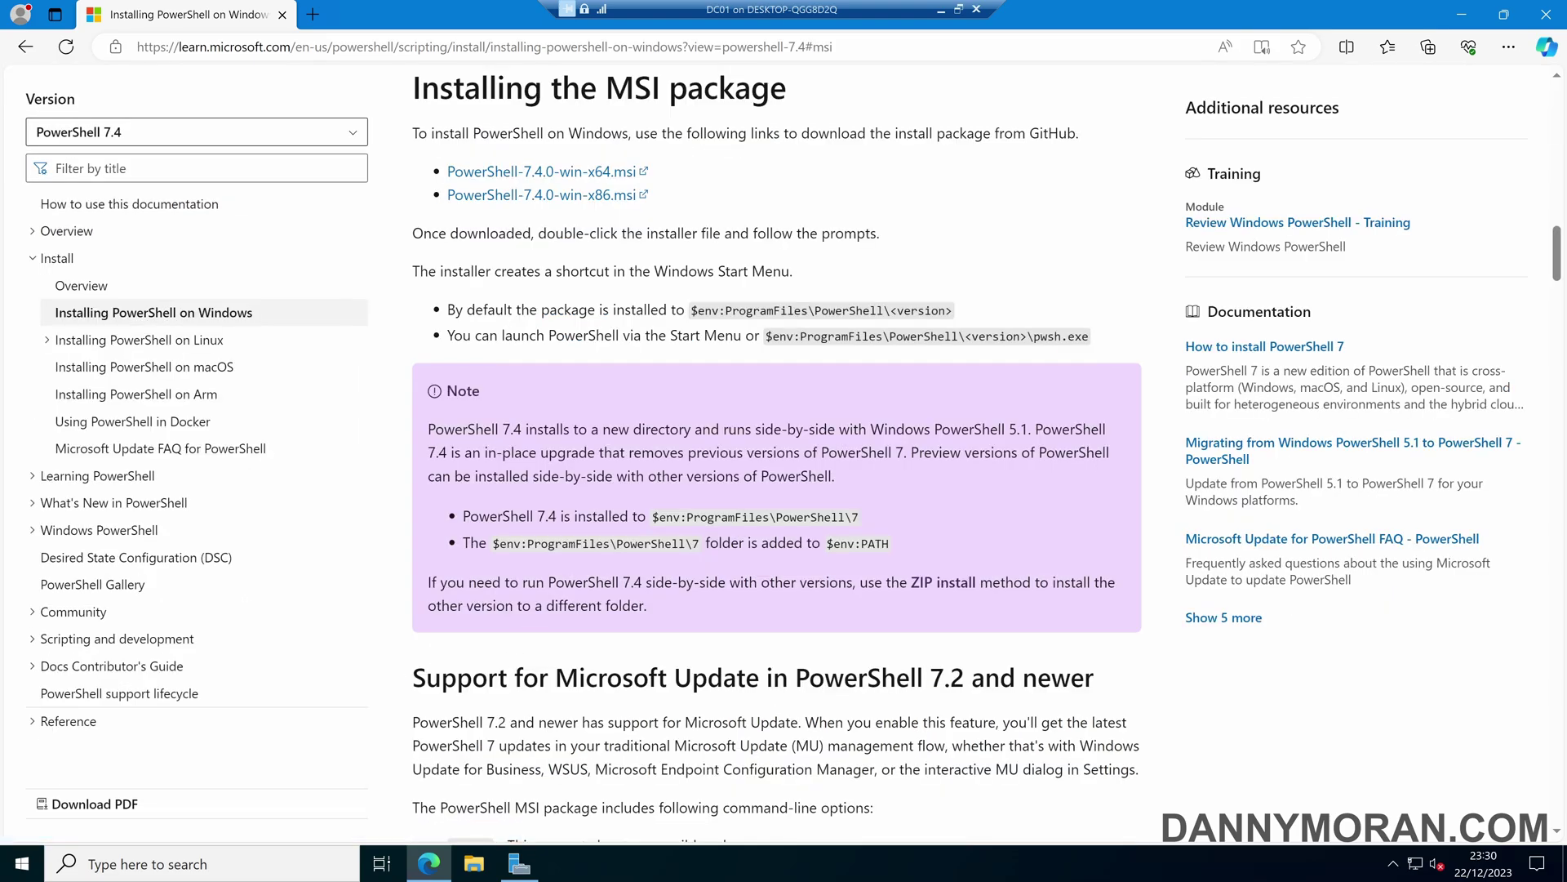
pyautogui.click(589, 173)
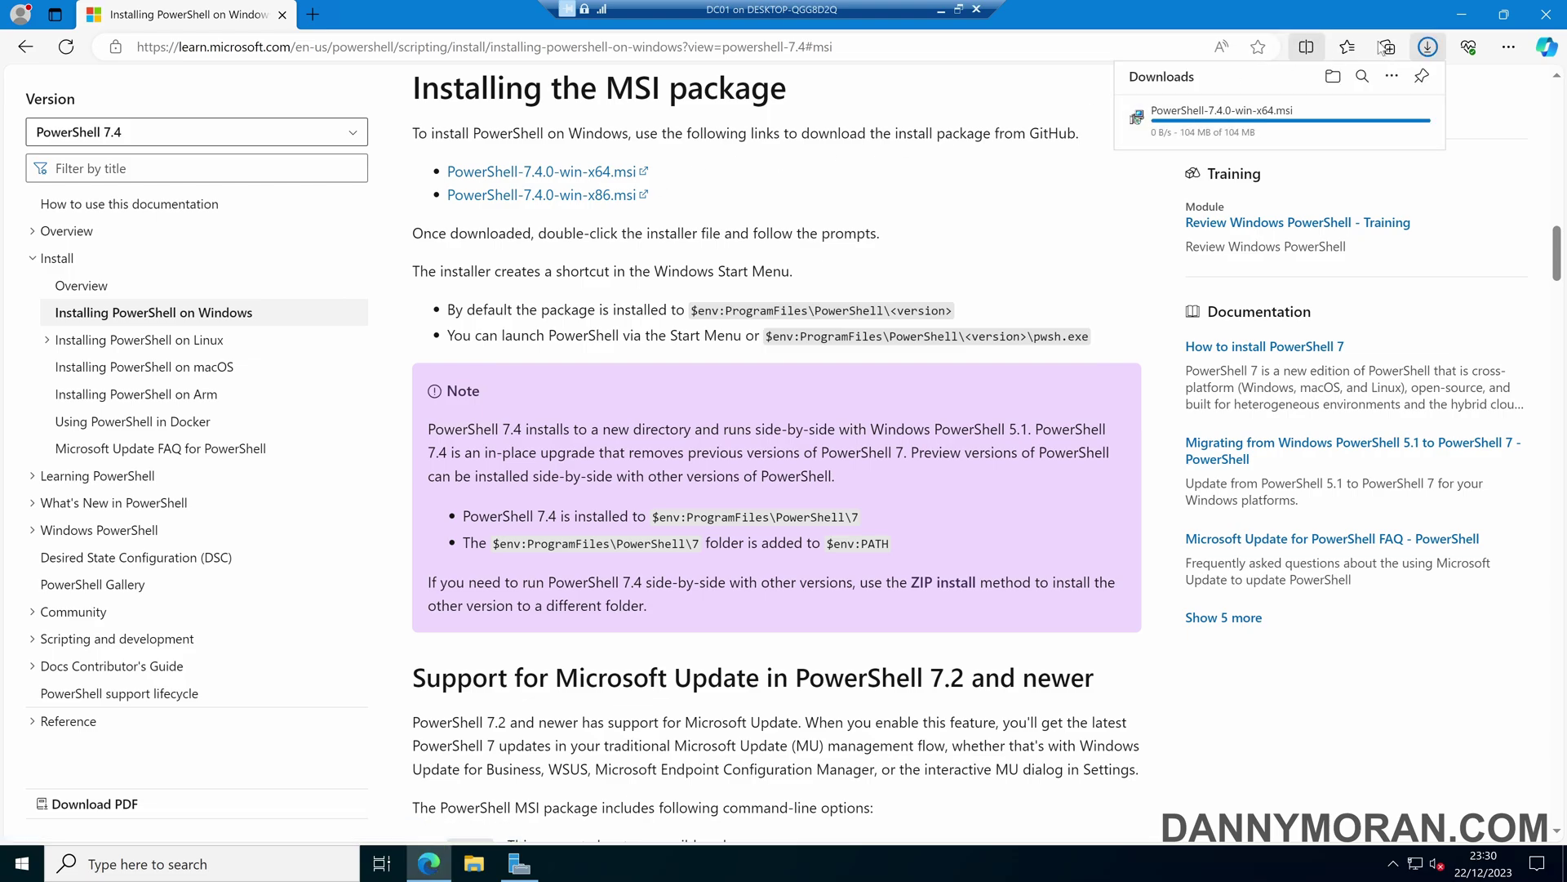
# Copy the downloaded PowerShell MSI from the Downloads folder in File Explorer.
pyautogui.click(1545, 16)
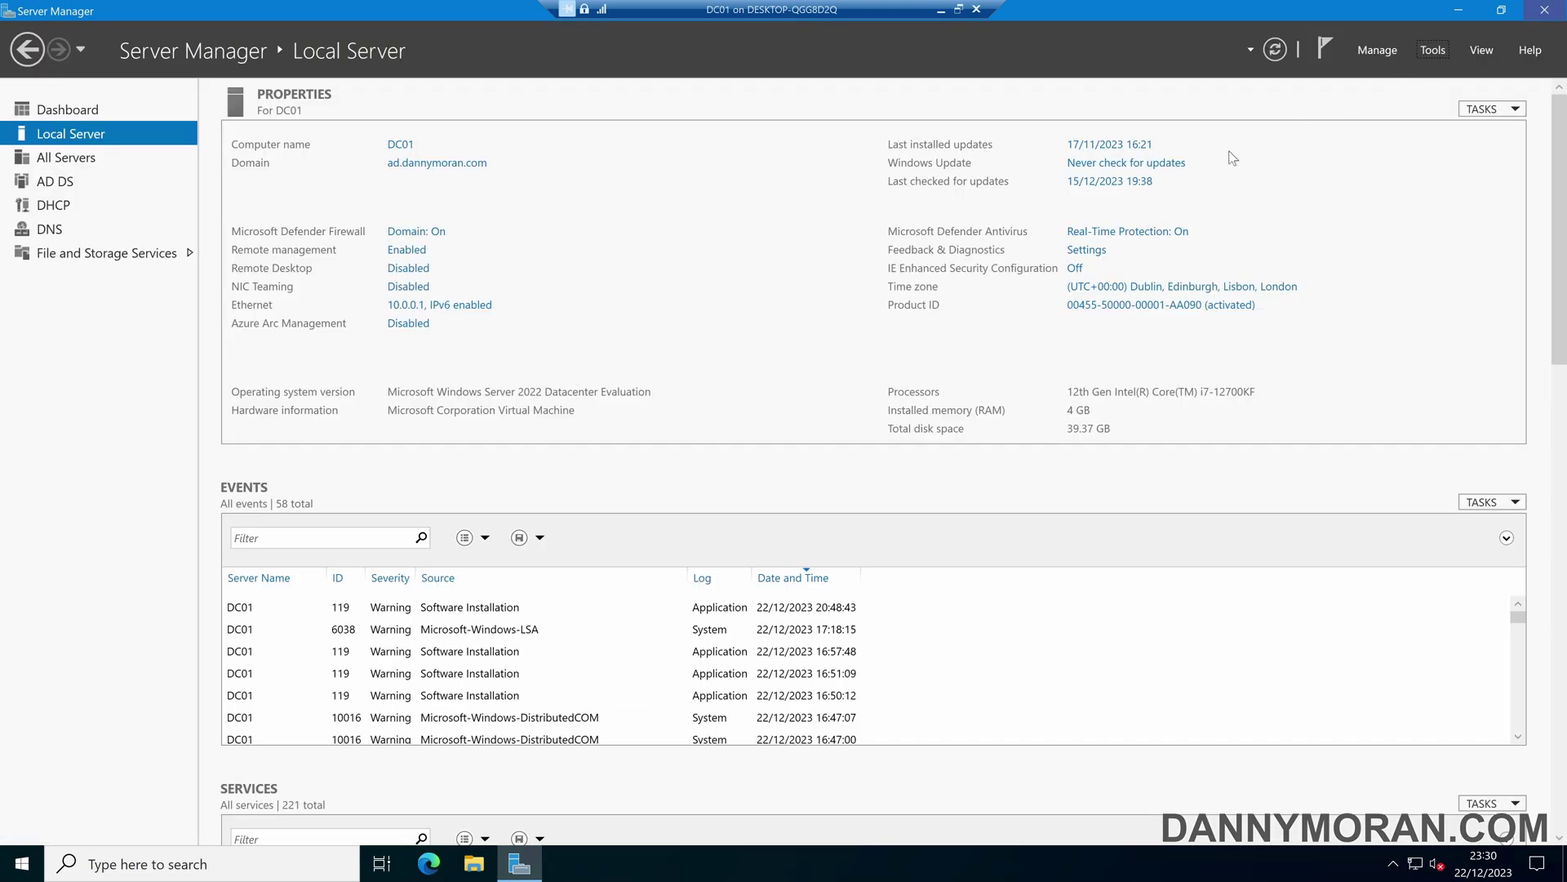
pyautogui.click(474, 863)
pyautogui.doubleClick(543, 345)
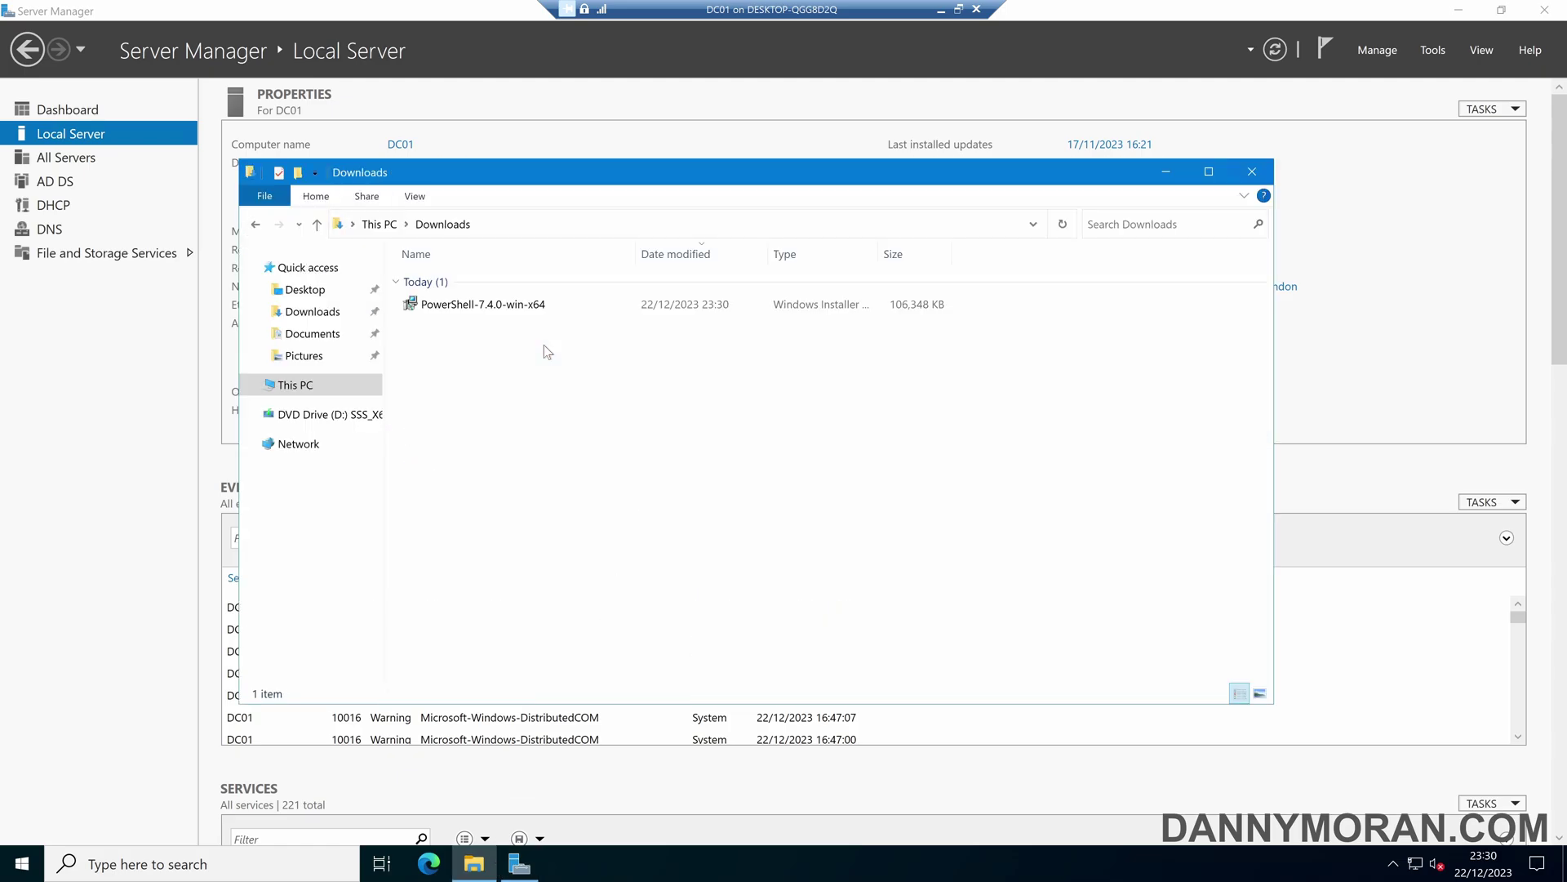
pyautogui.click(481, 307)
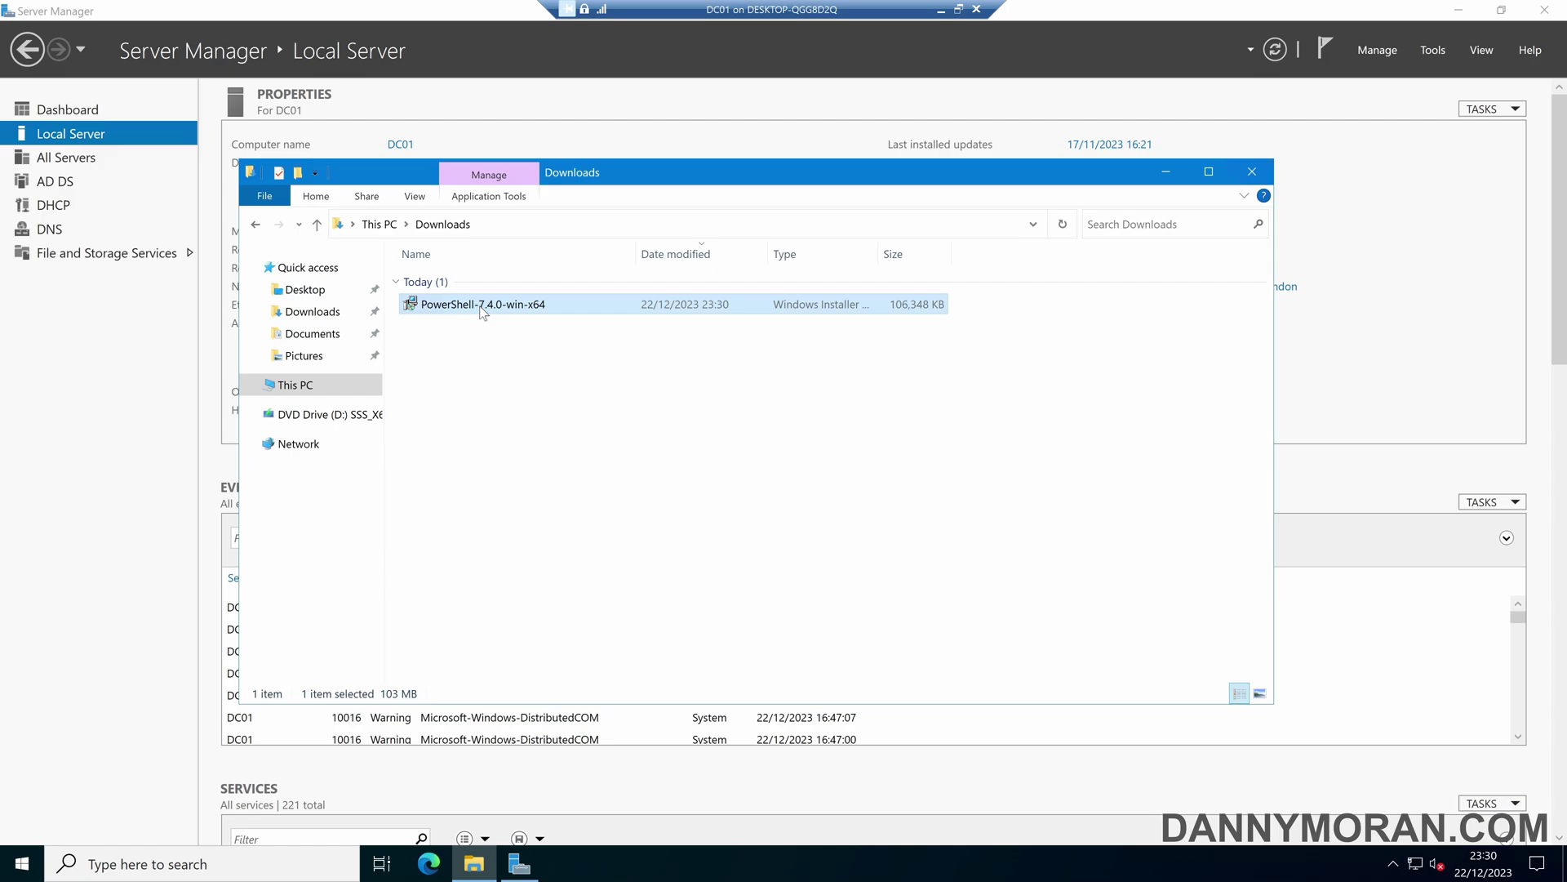
pyautogui.doubleClick(481, 307)
pyautogui.rightClick(481, 309)
pyautogui.click(523, 547)
# Browse to the domain's UNC network location showing NETLOGON and SYSVOL.
pyautogui.click(672, 227)
pyautogui.write('\\\\')
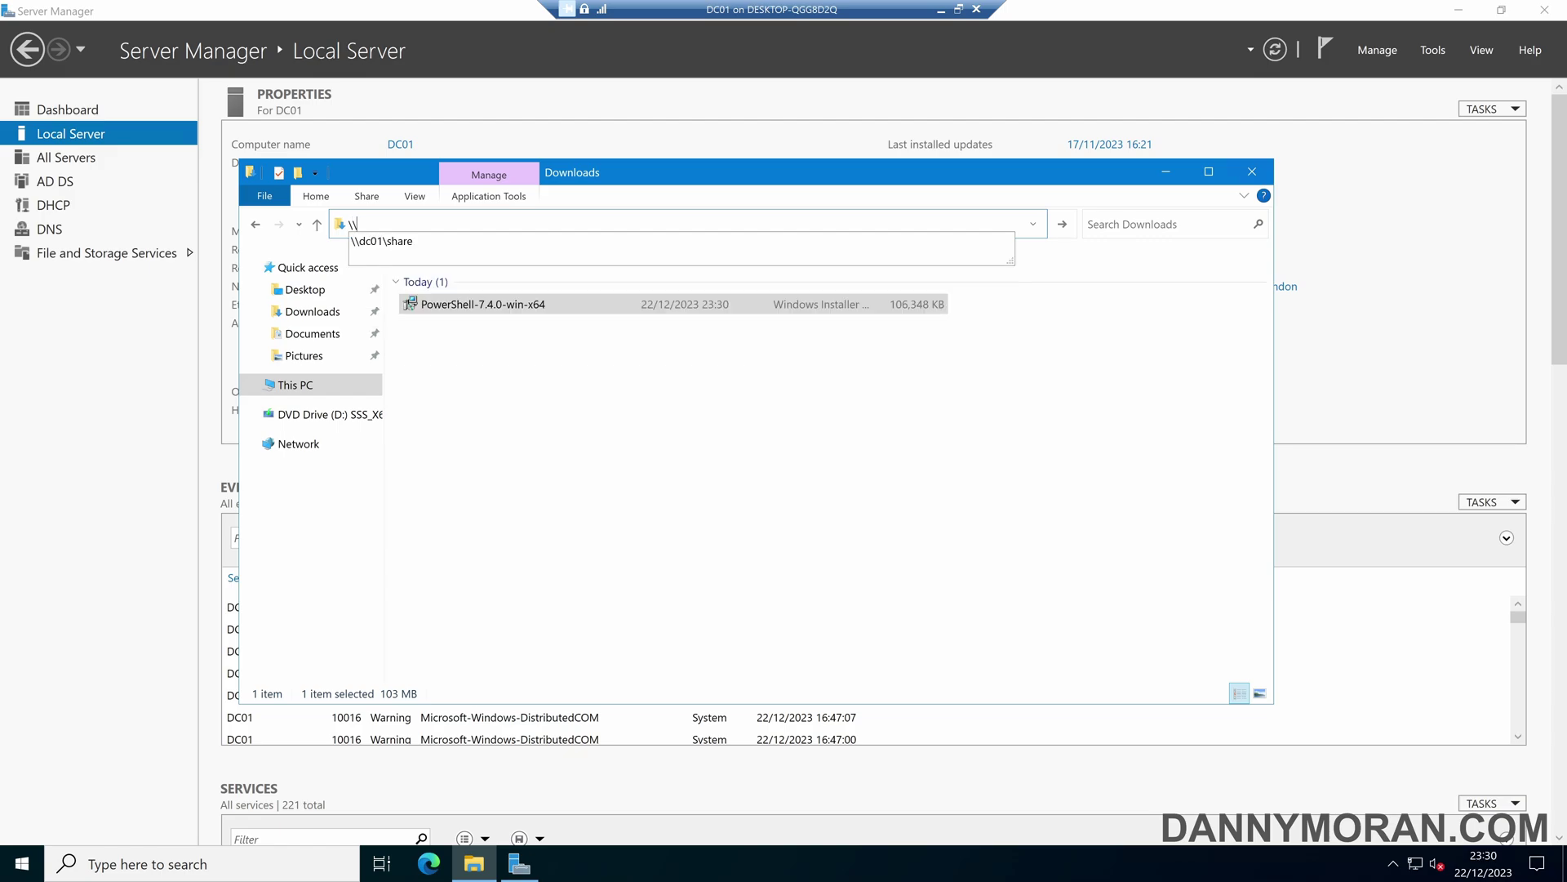
pyautogui.write('ad.dannymoran')
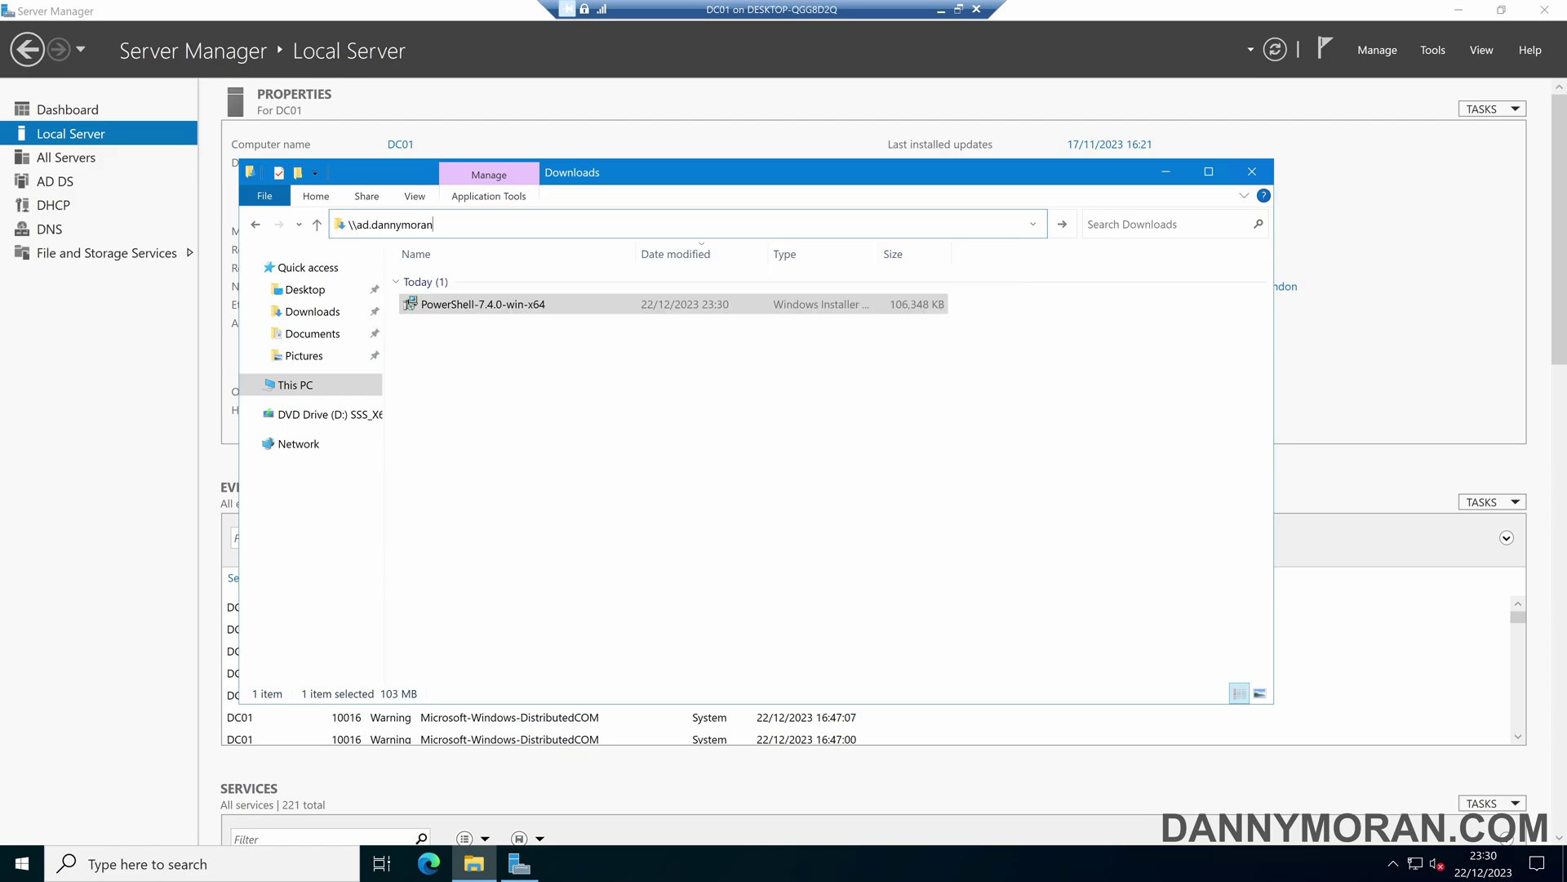
pyautogui.write('.com')
pyautogui.press('Return')
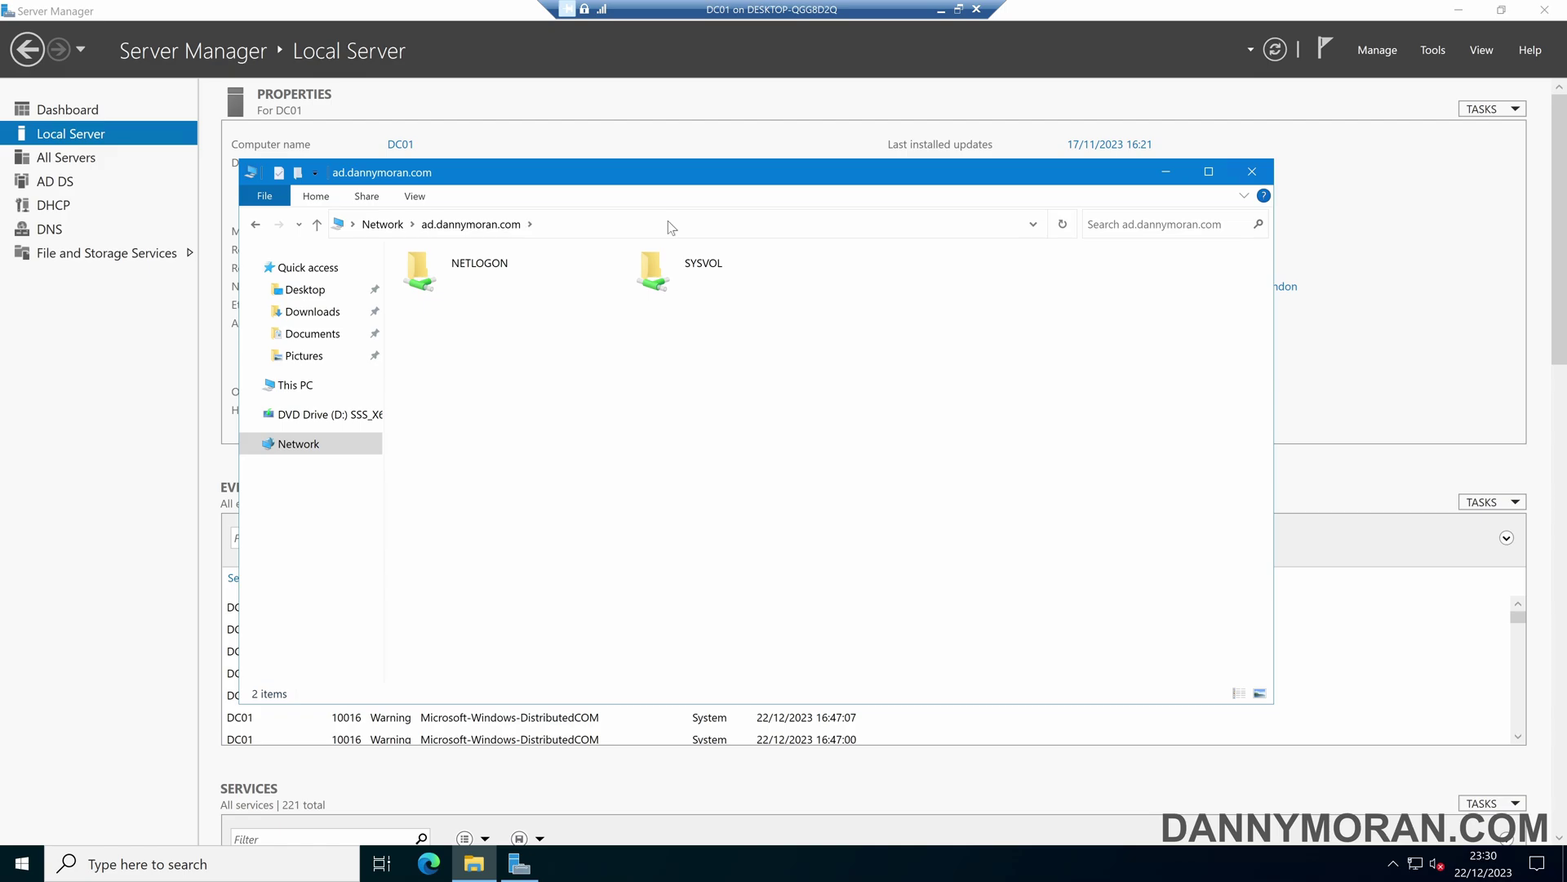
# Create a folder named software inside SYSVOL's domain folder.
pyautogui.doubleClick(691, 270)
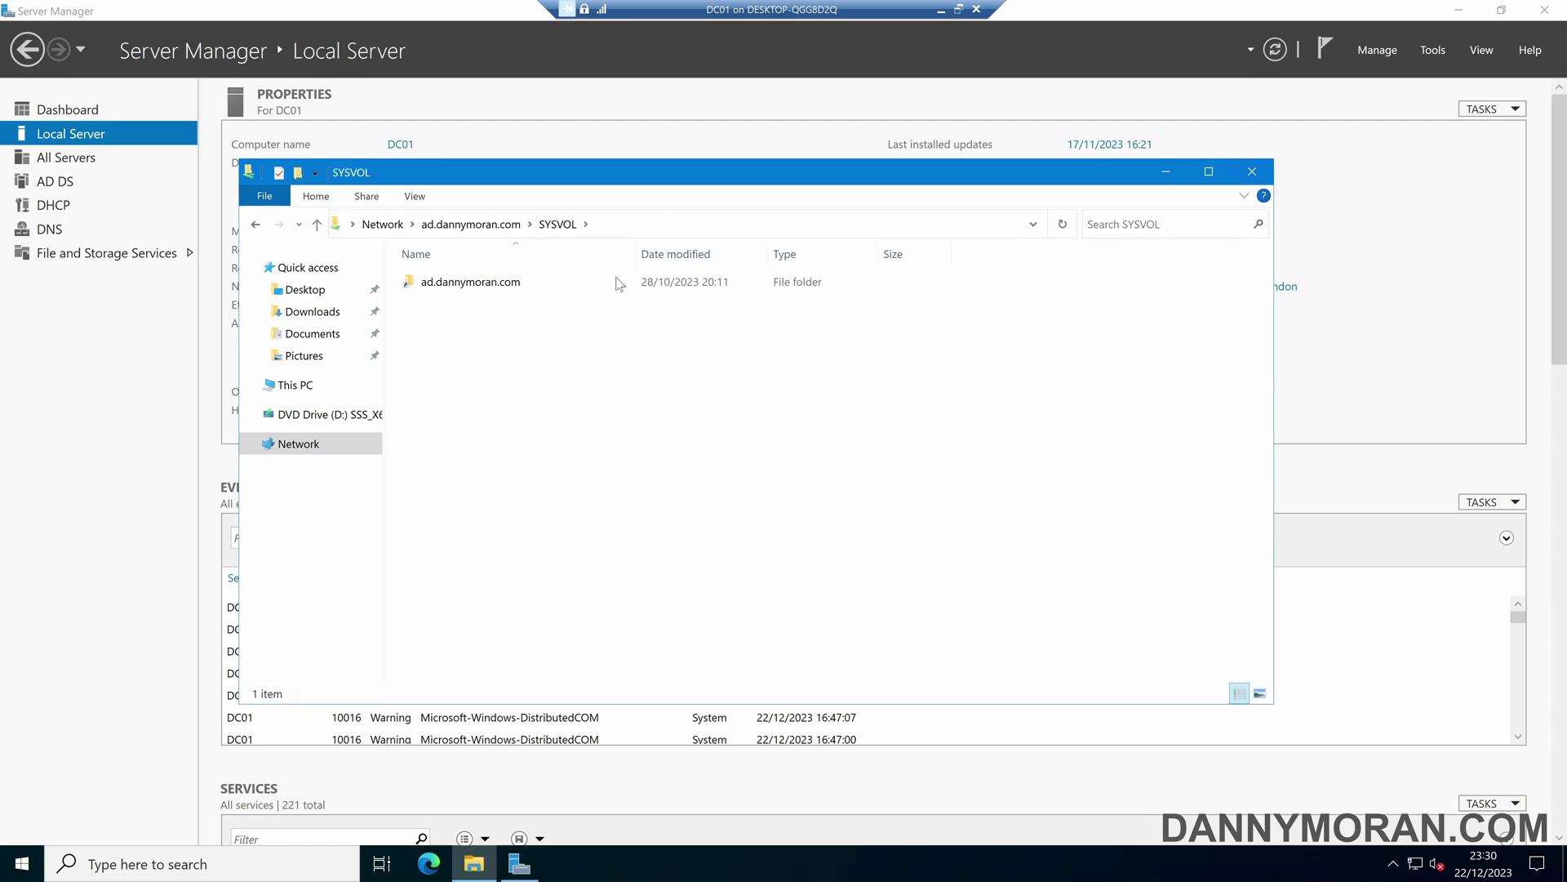
pyautogui.doubleClick(508, 286)
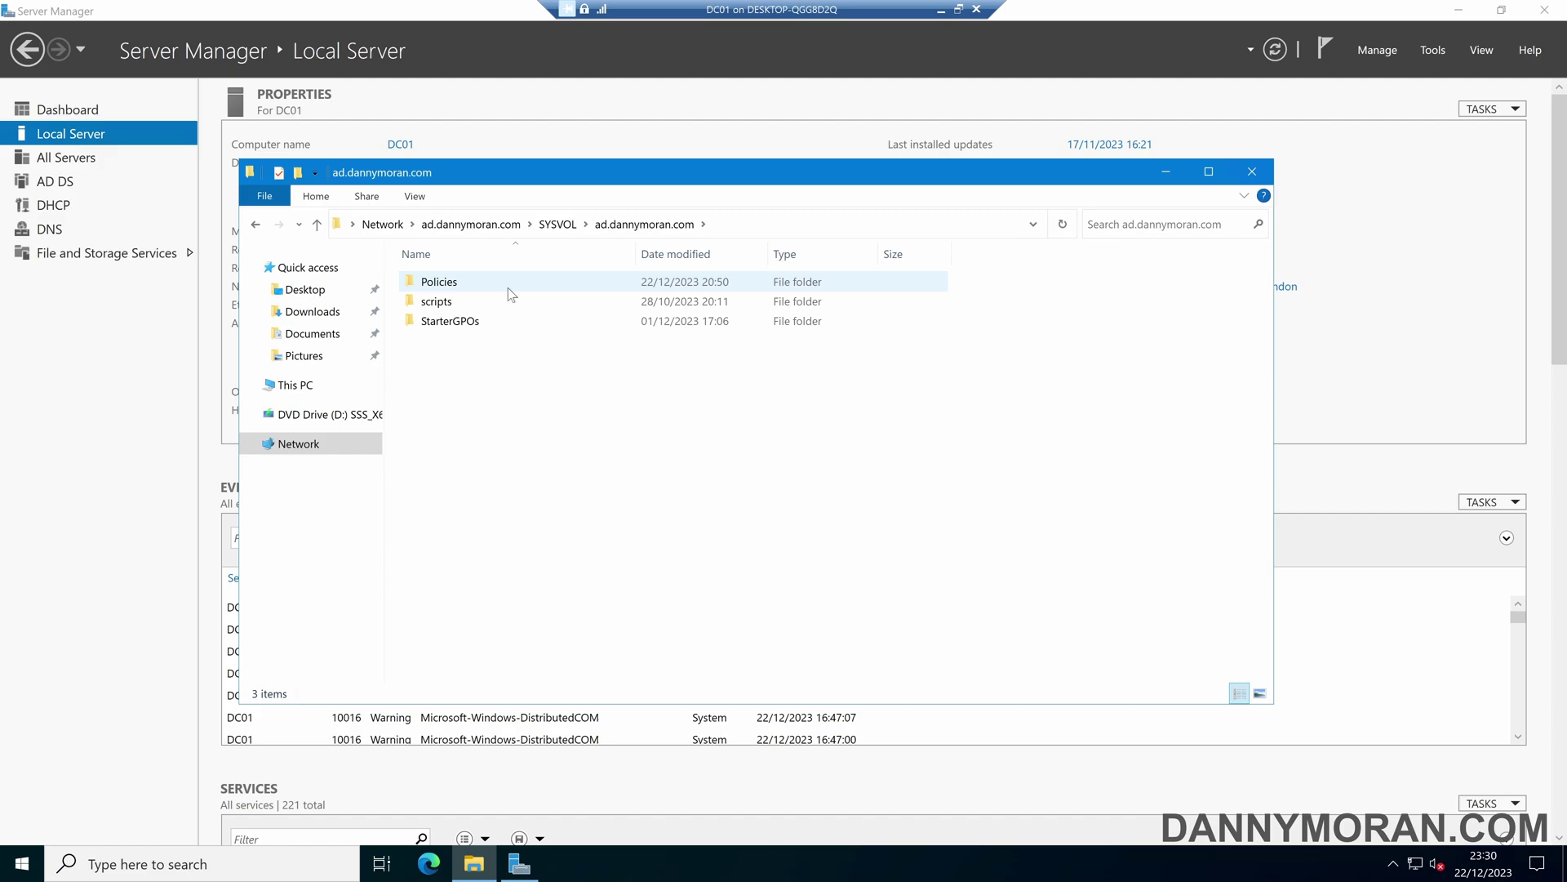
pyautogui.rightClick(486, 377)
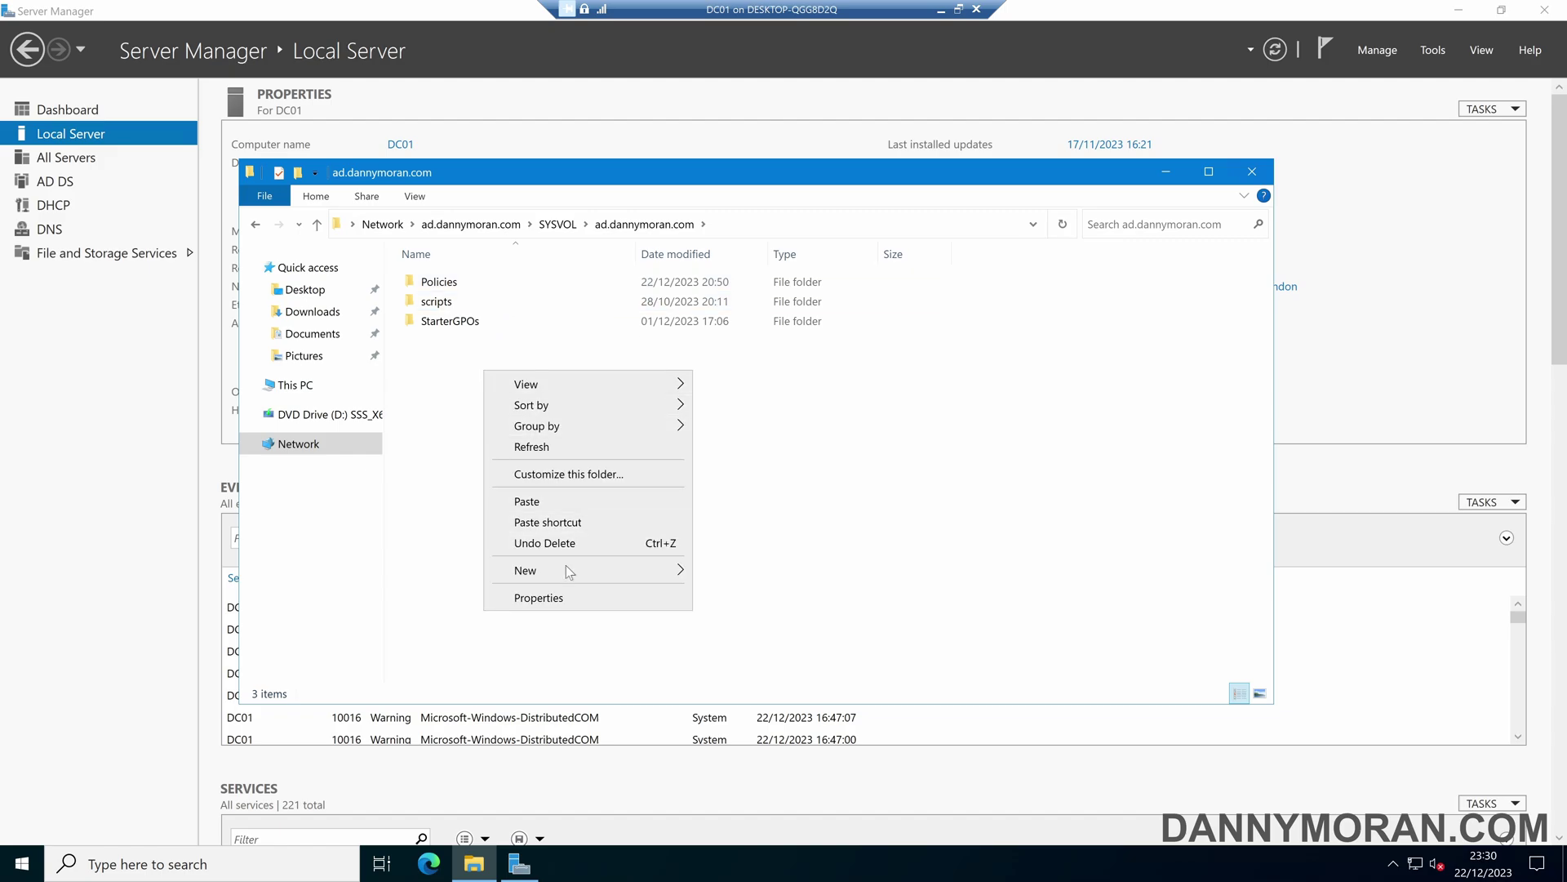
pyautogui.moveTo(564, 569)
pyautogui.click(800, 576)
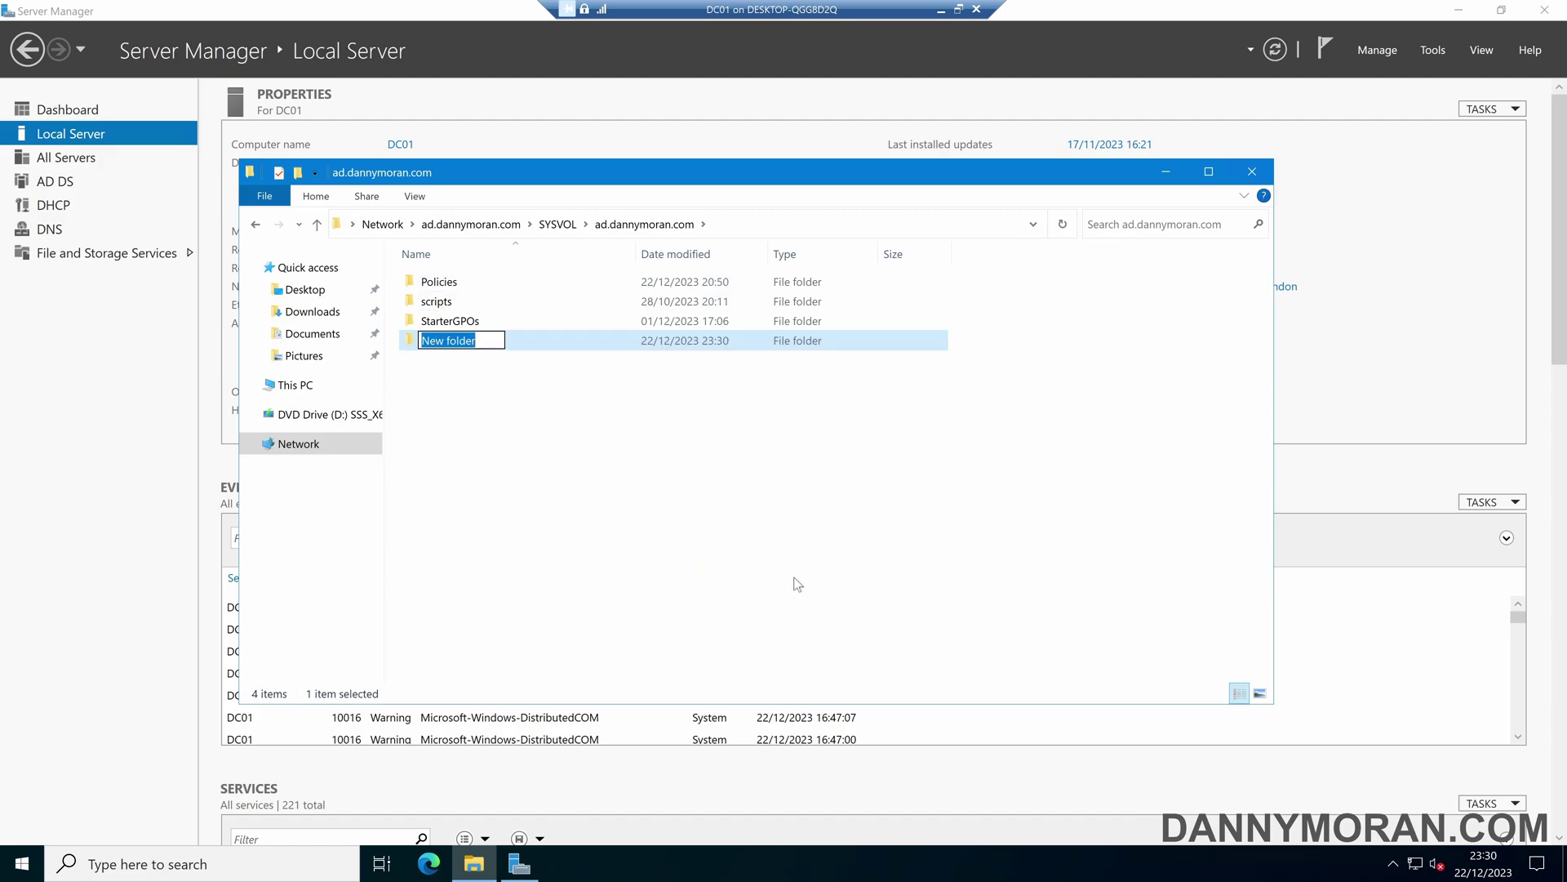
pyautogui.write('software')
pyautogui.press('Return')
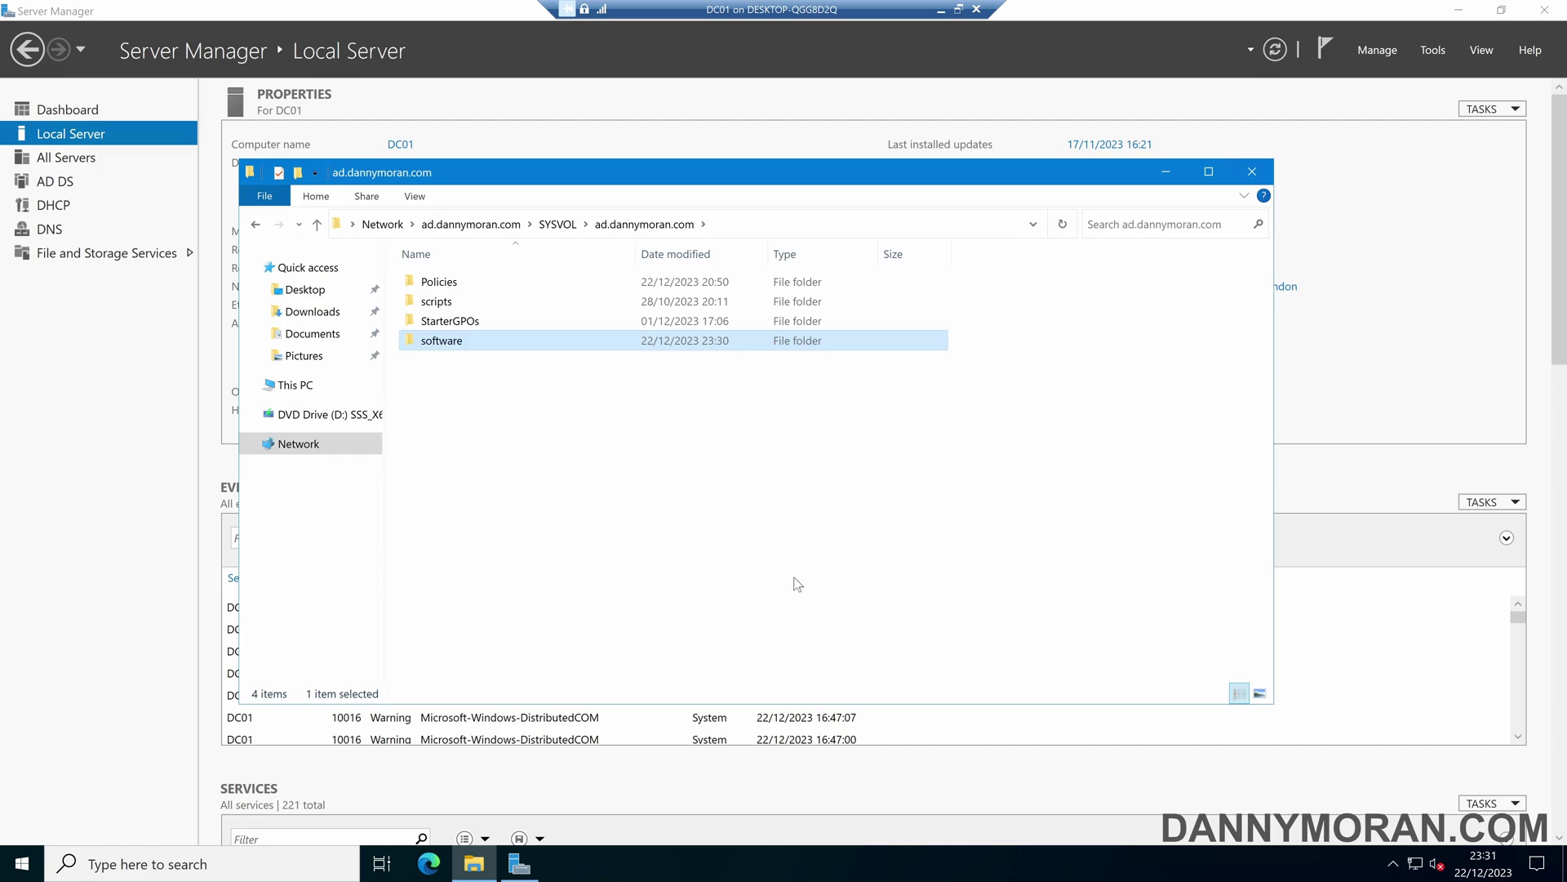
# Paste the PowerShell-7.4.0-win-x64 installer into the software folder and select its network path.
pyautogui.press('Return')
pyautogui.hotkey('ctrl', 'v')
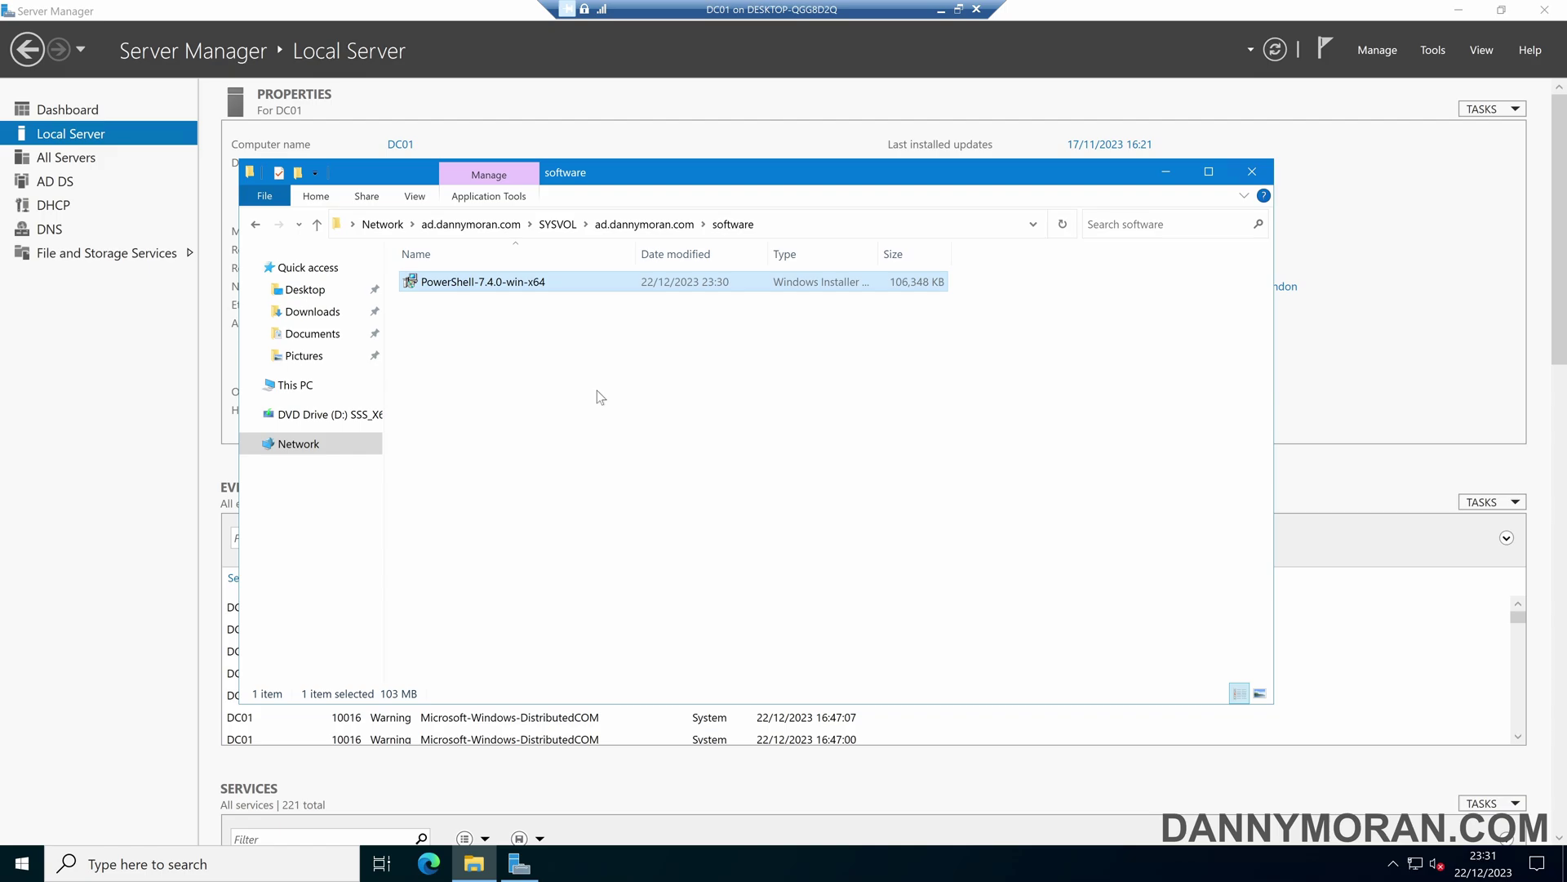
pyautogui.click(639, 332)
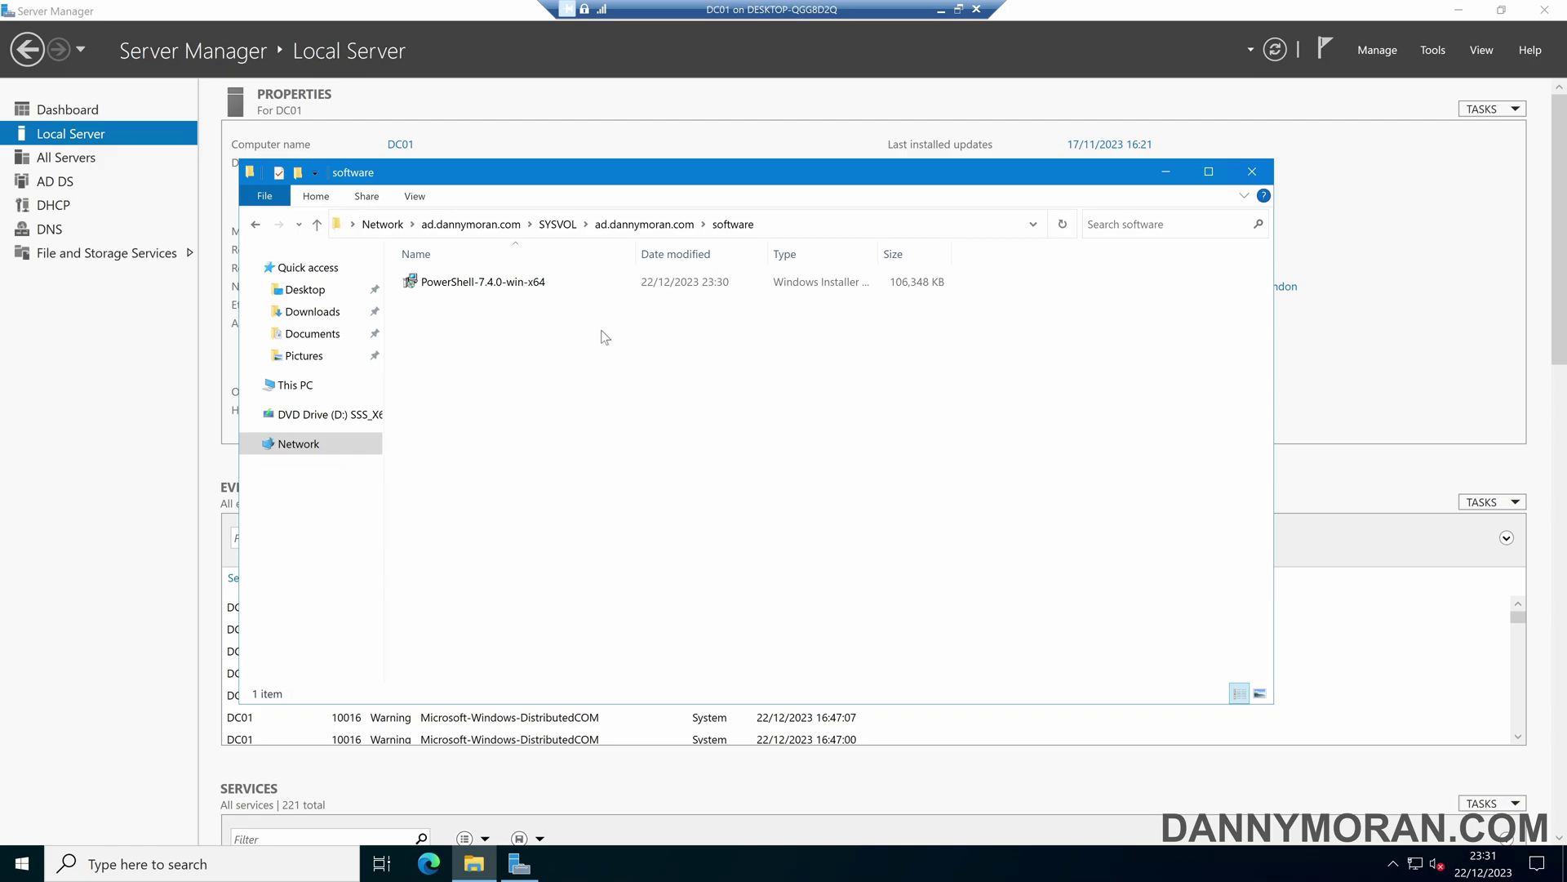
pyautogui.press('alt')
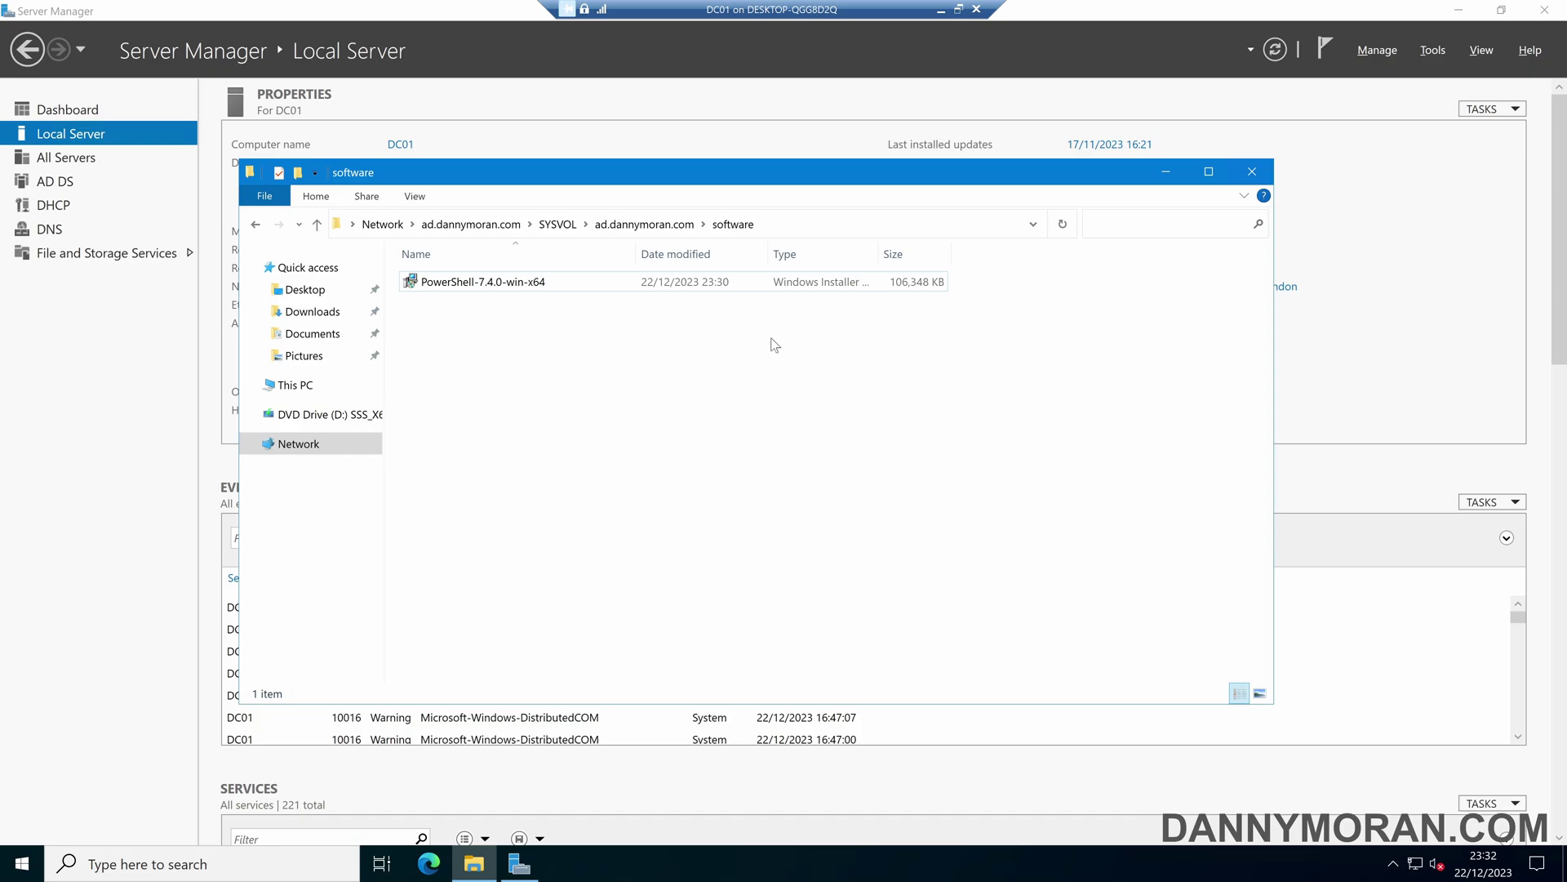
pyautogui.click(787, 224)
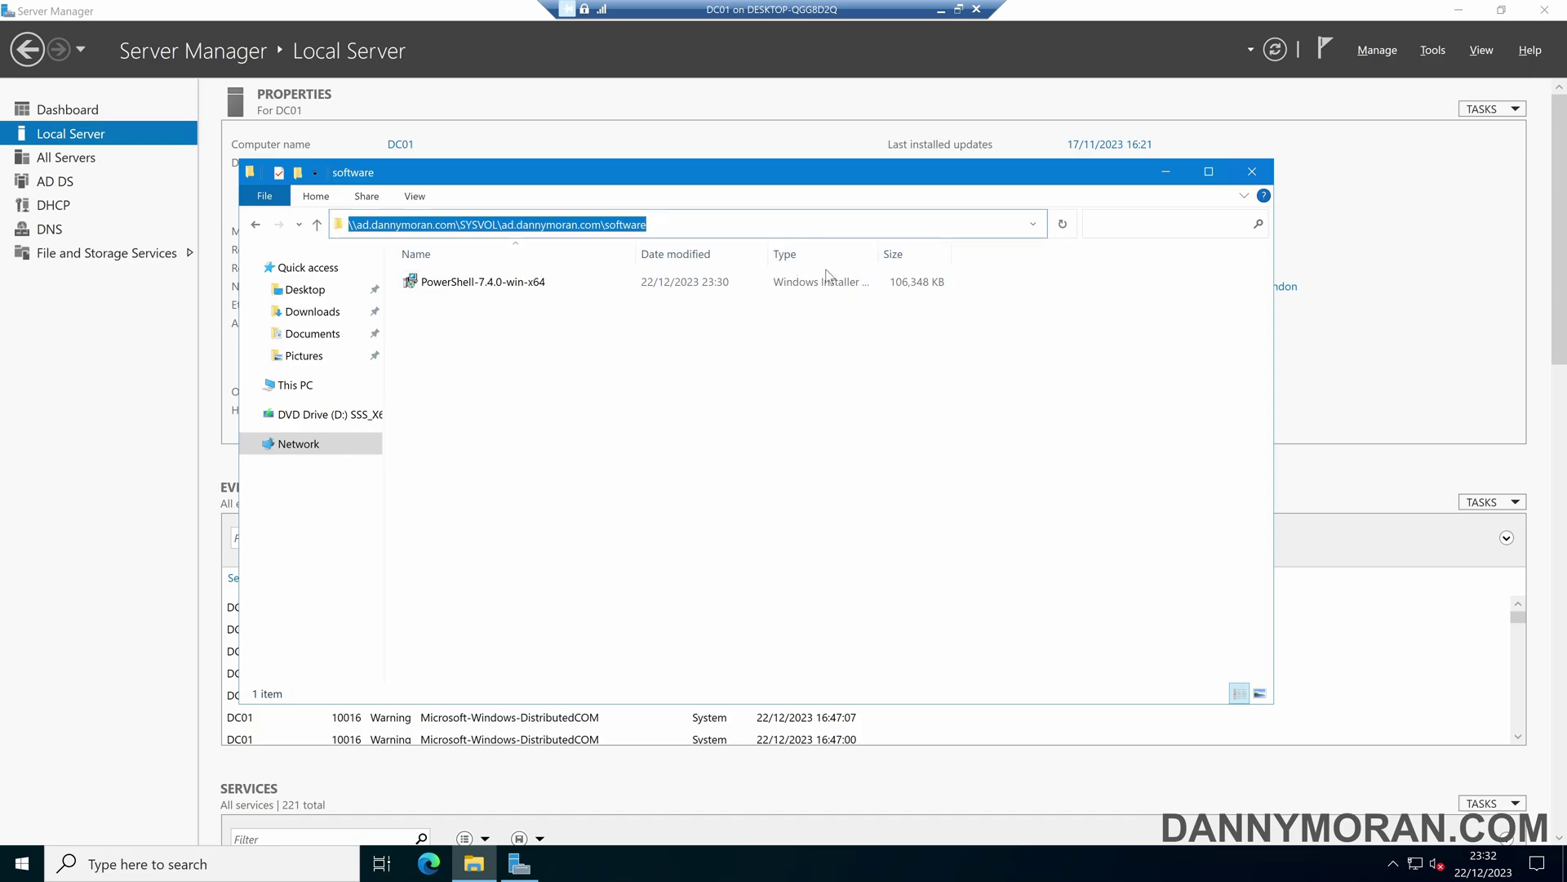
pyautogui.click(1129, 53)
# Launch Group Policy Management from Server Manager Tools and create the deploy-powershell-7 GPO.
pyautogui.click(1434, 49)
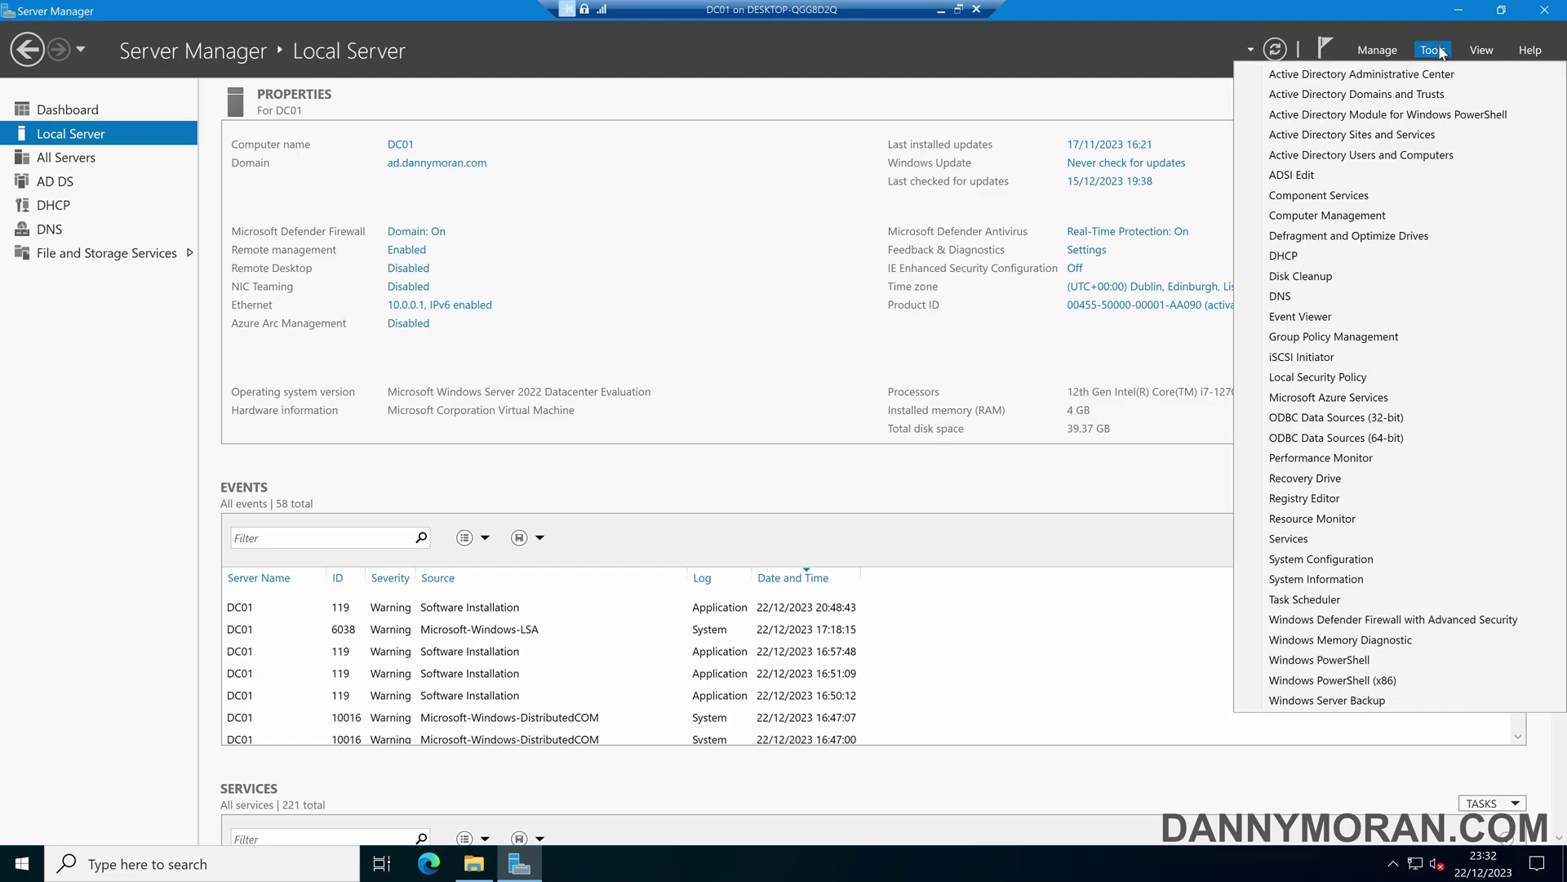
pyautogui.click(1374, 336)
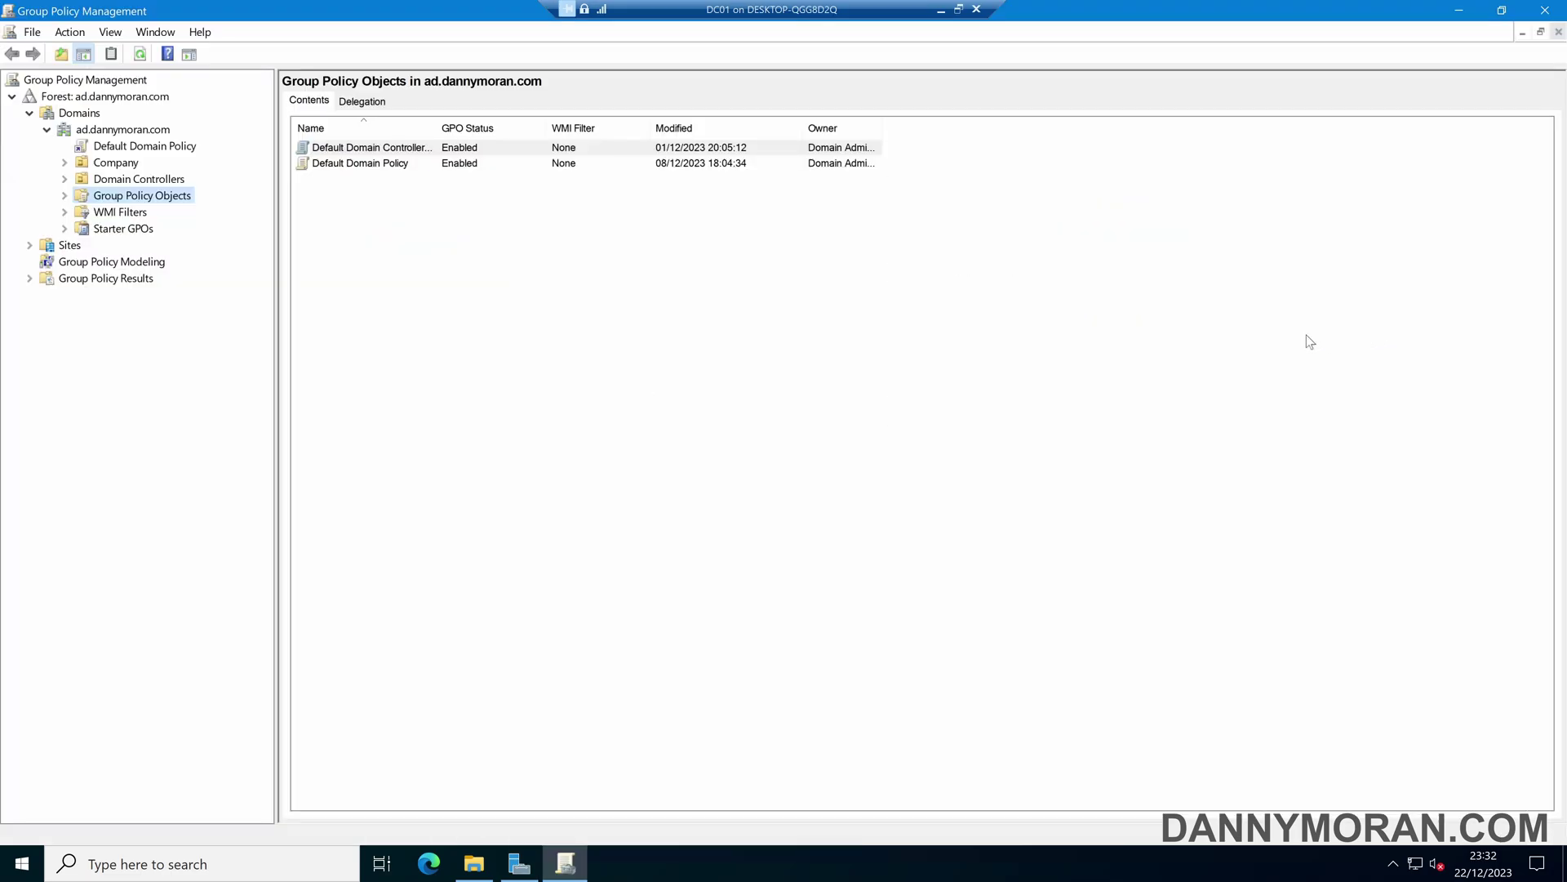
pyautogui.click(64, 195)
pyautogui.rightClick(117, 198)
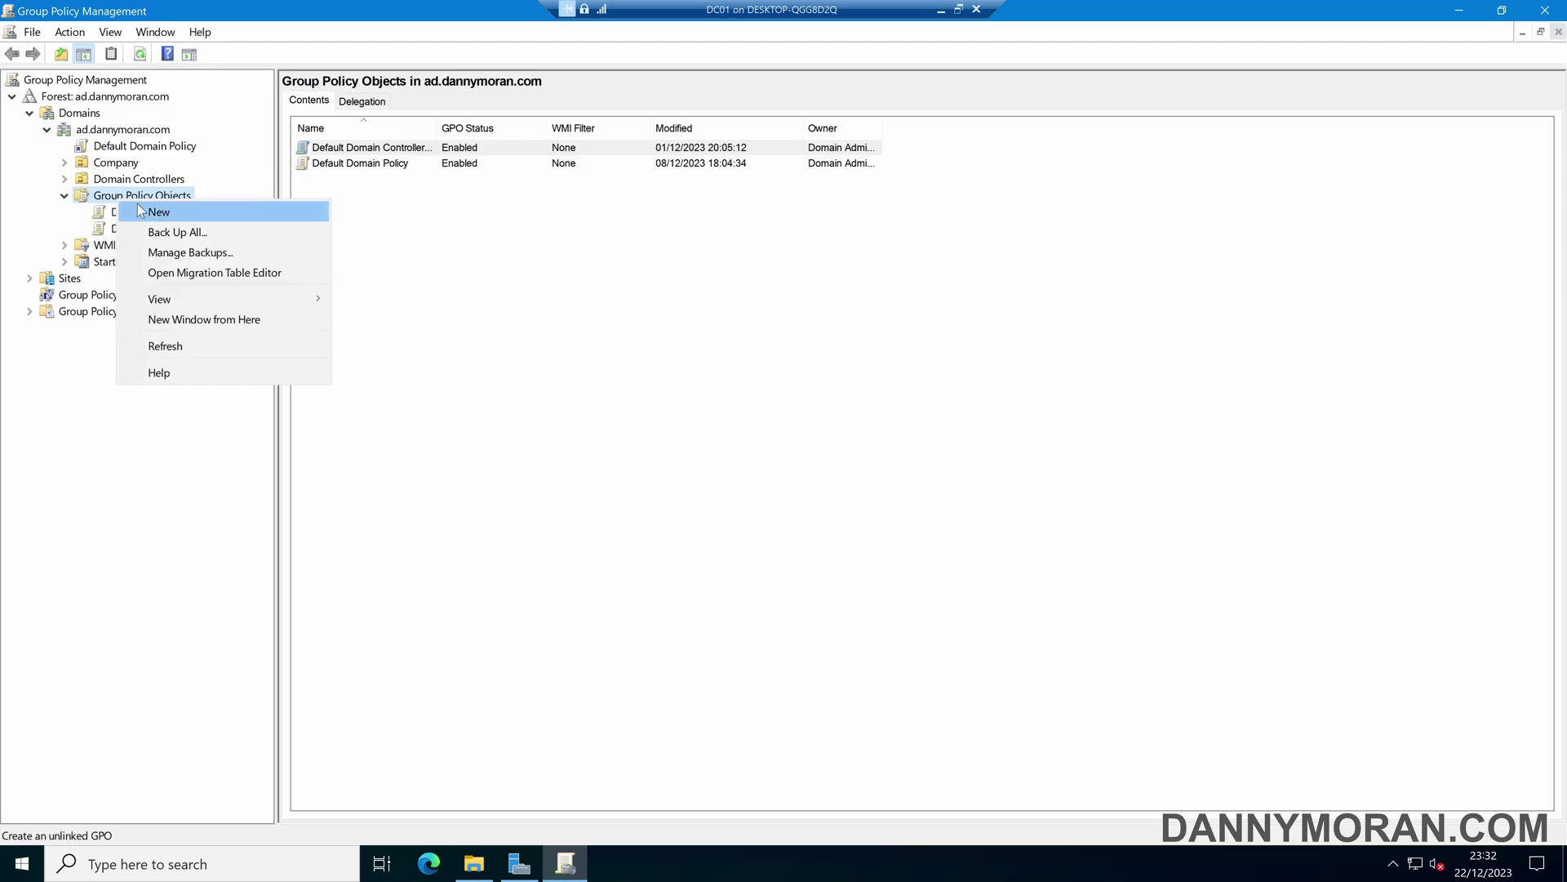
pyautogui.click(143, 205)
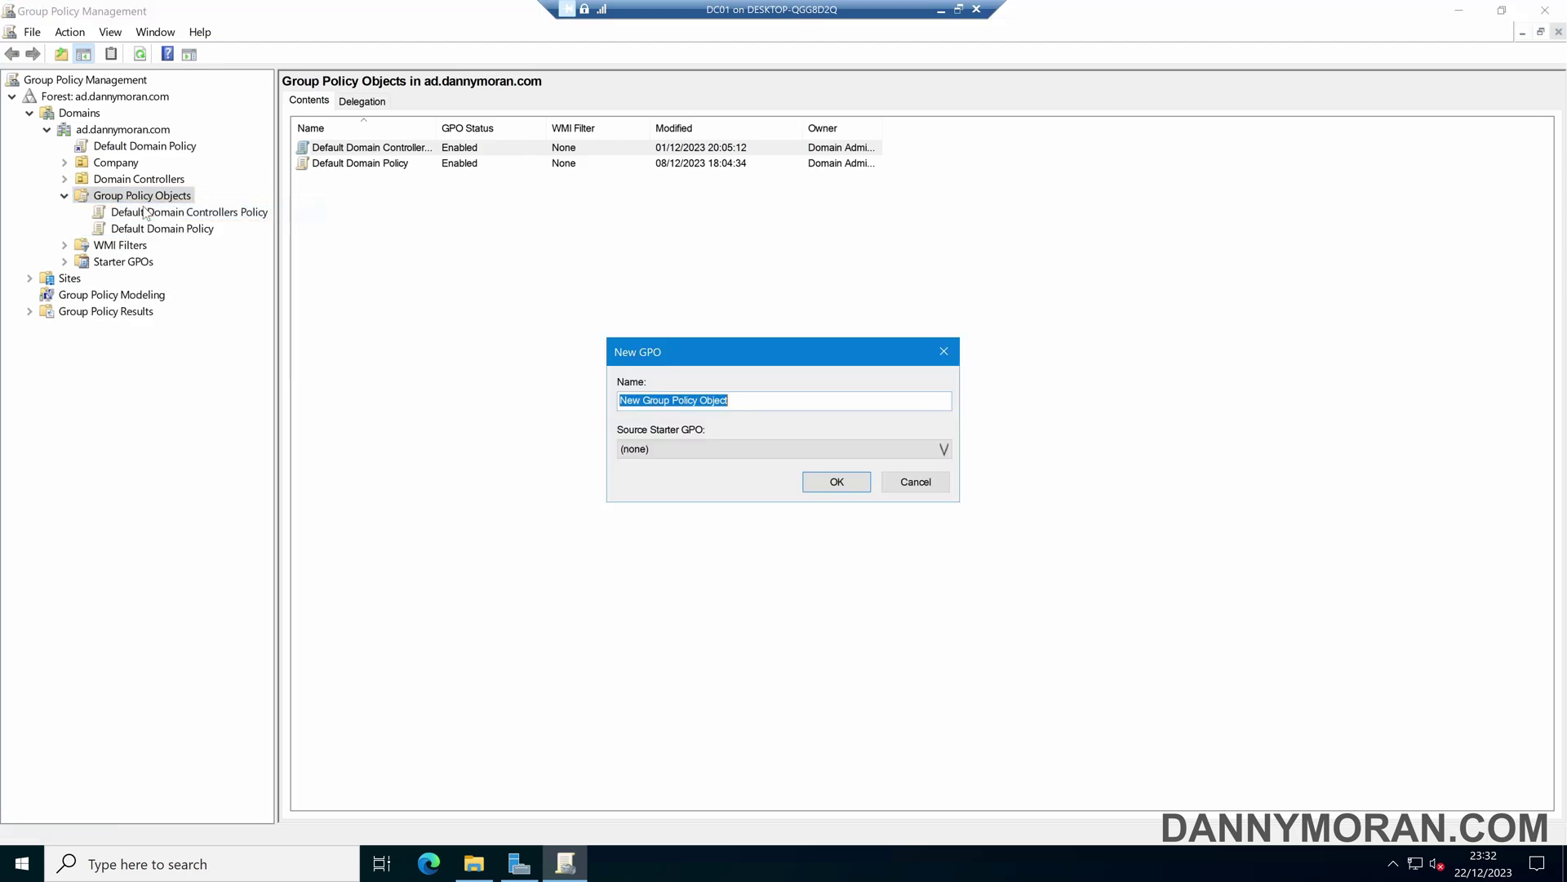
pyautogui.write('deploy')
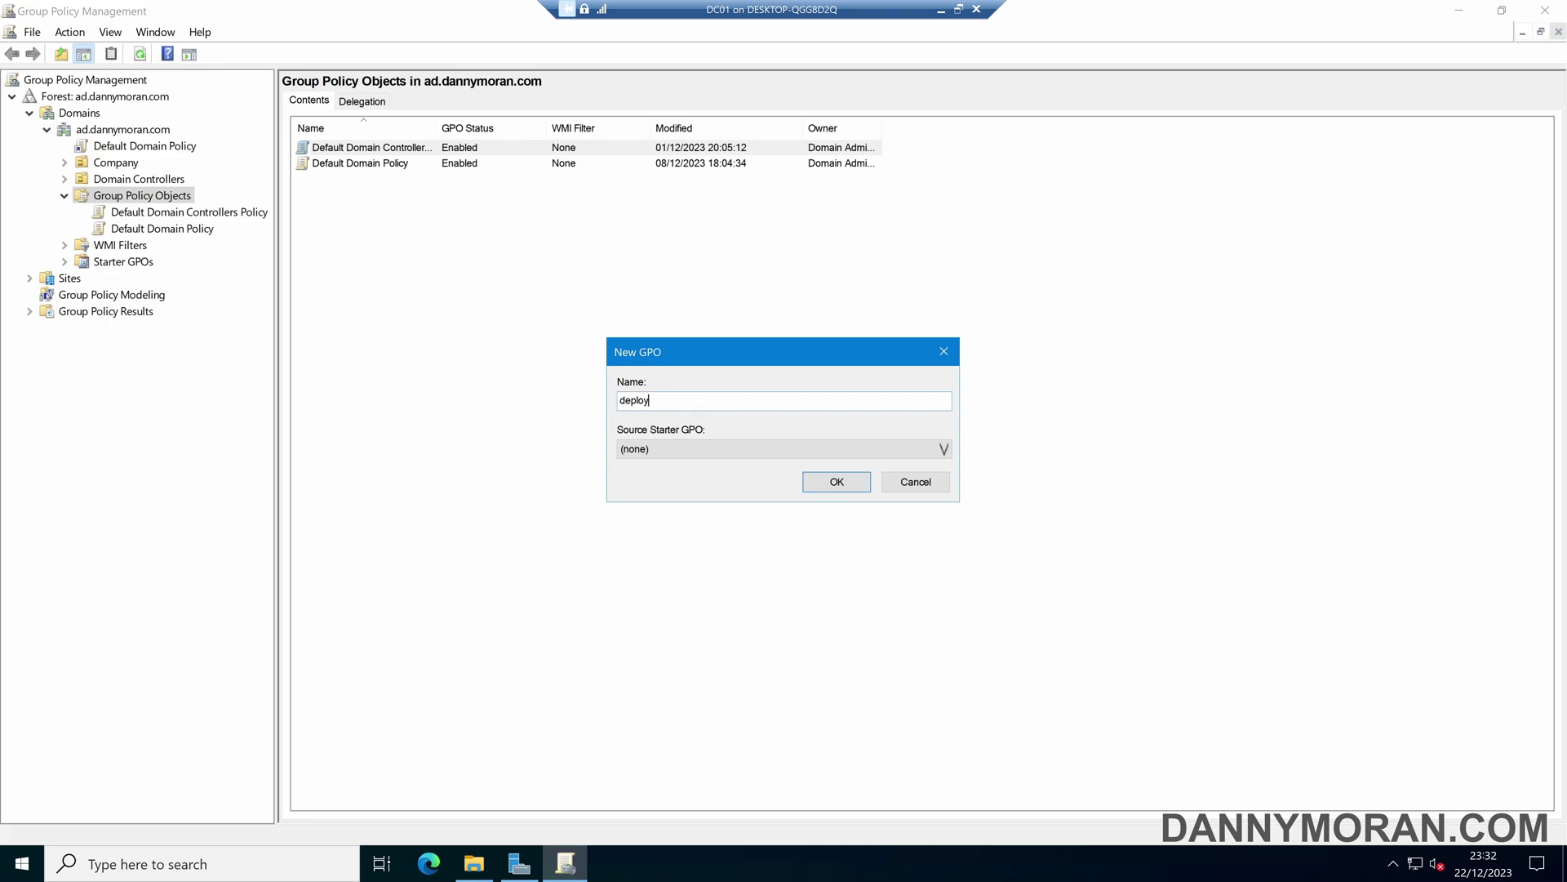
pyautogui.write('-powershell-7')
pyautogui.click(839, 482)
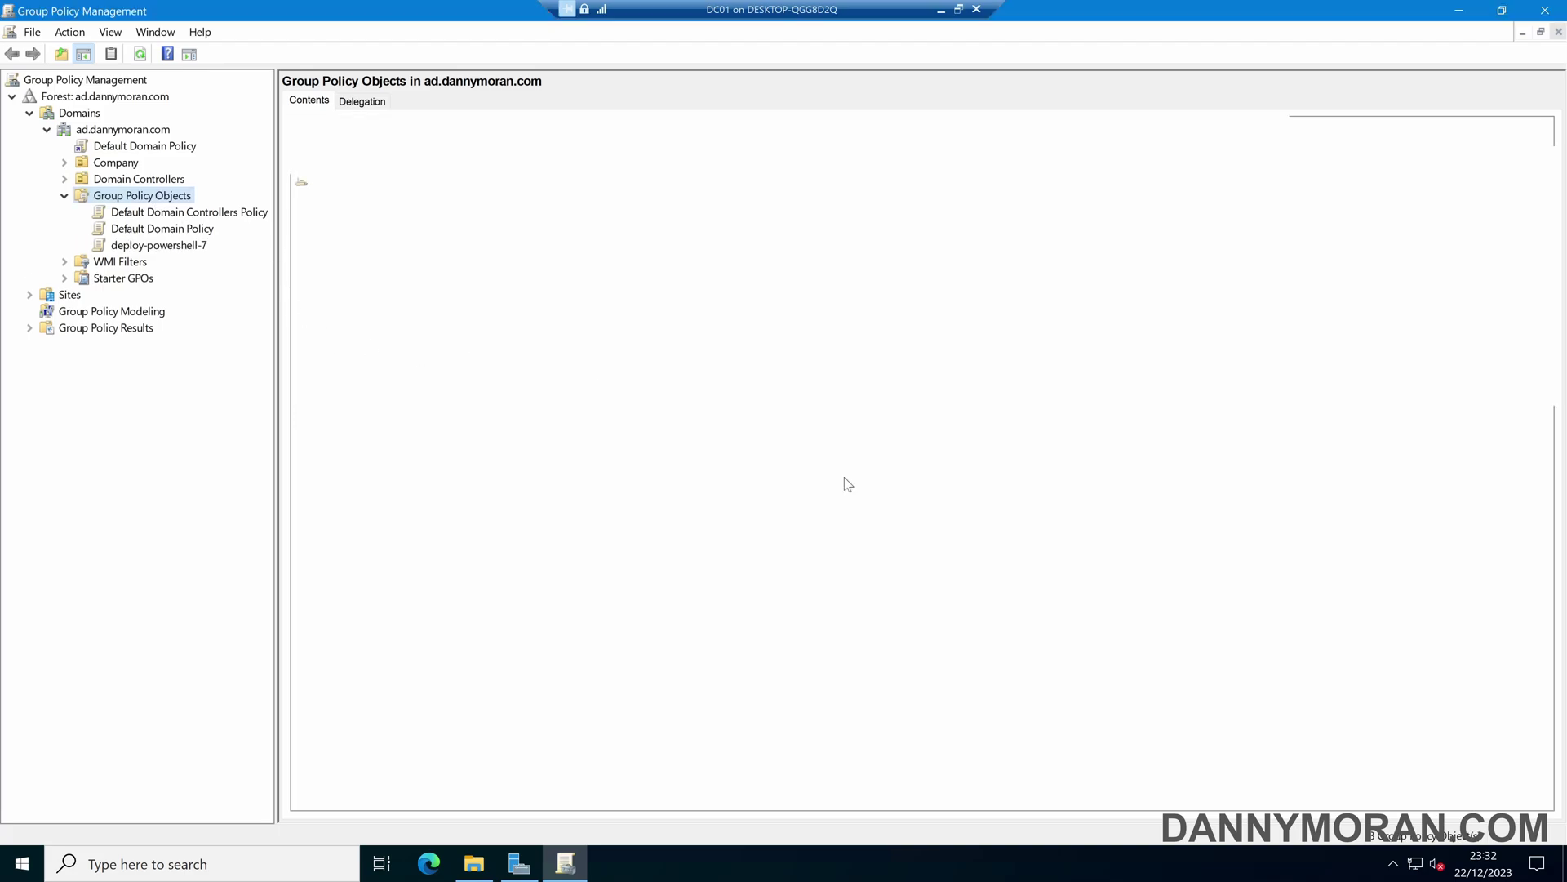
pyautogui.rightClick(171, 245)
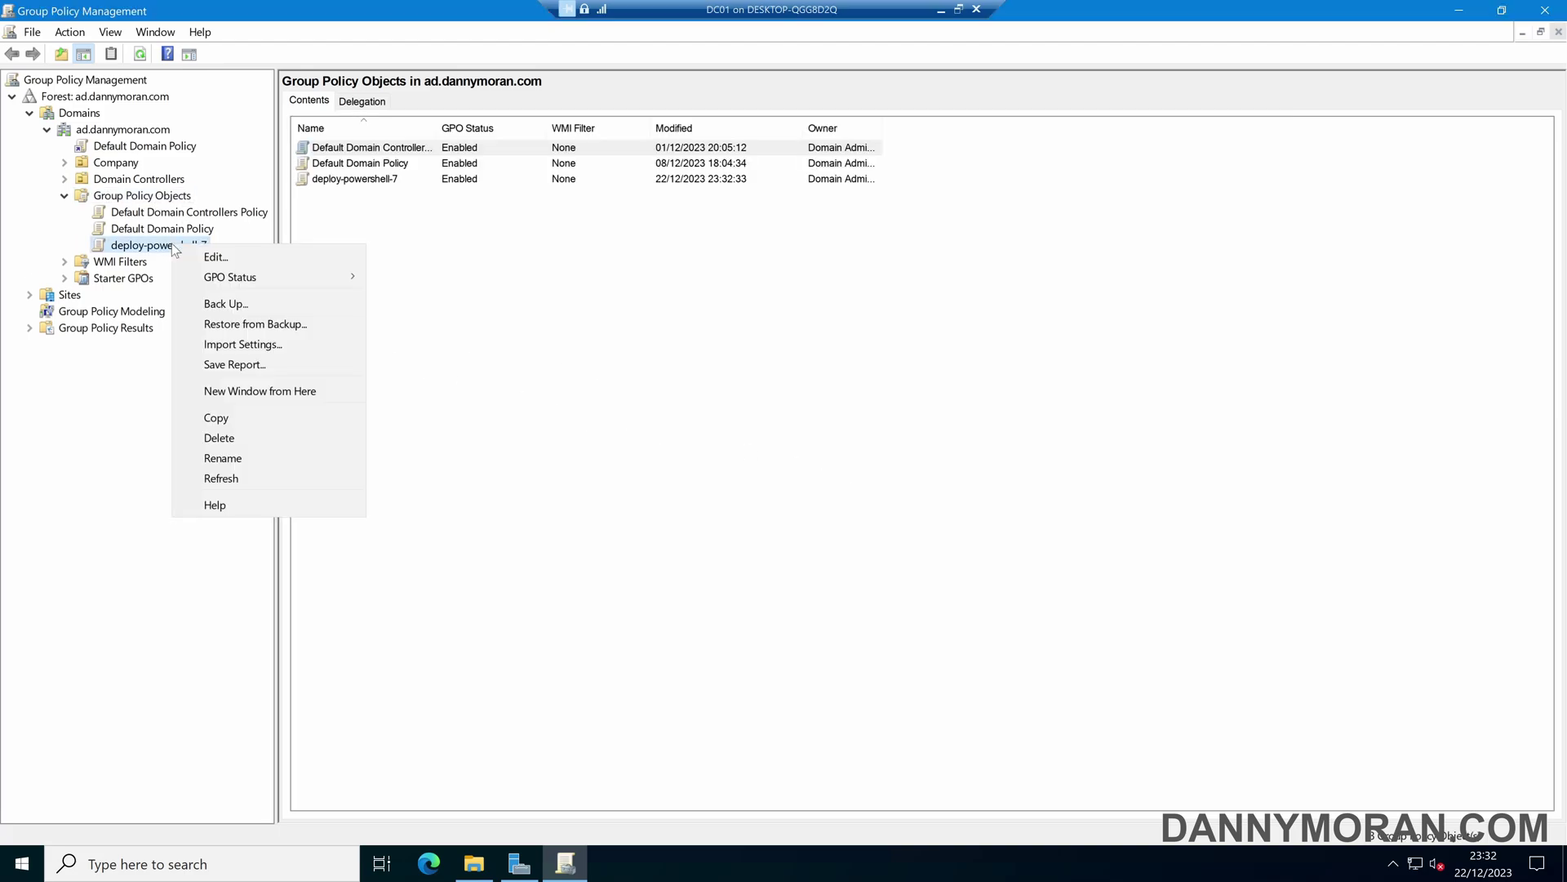
# Edit deploy-powershell-7 and go to Computer Configuration > Policies > Software Settings > Software installation.
pyautogui.click(215, 258)
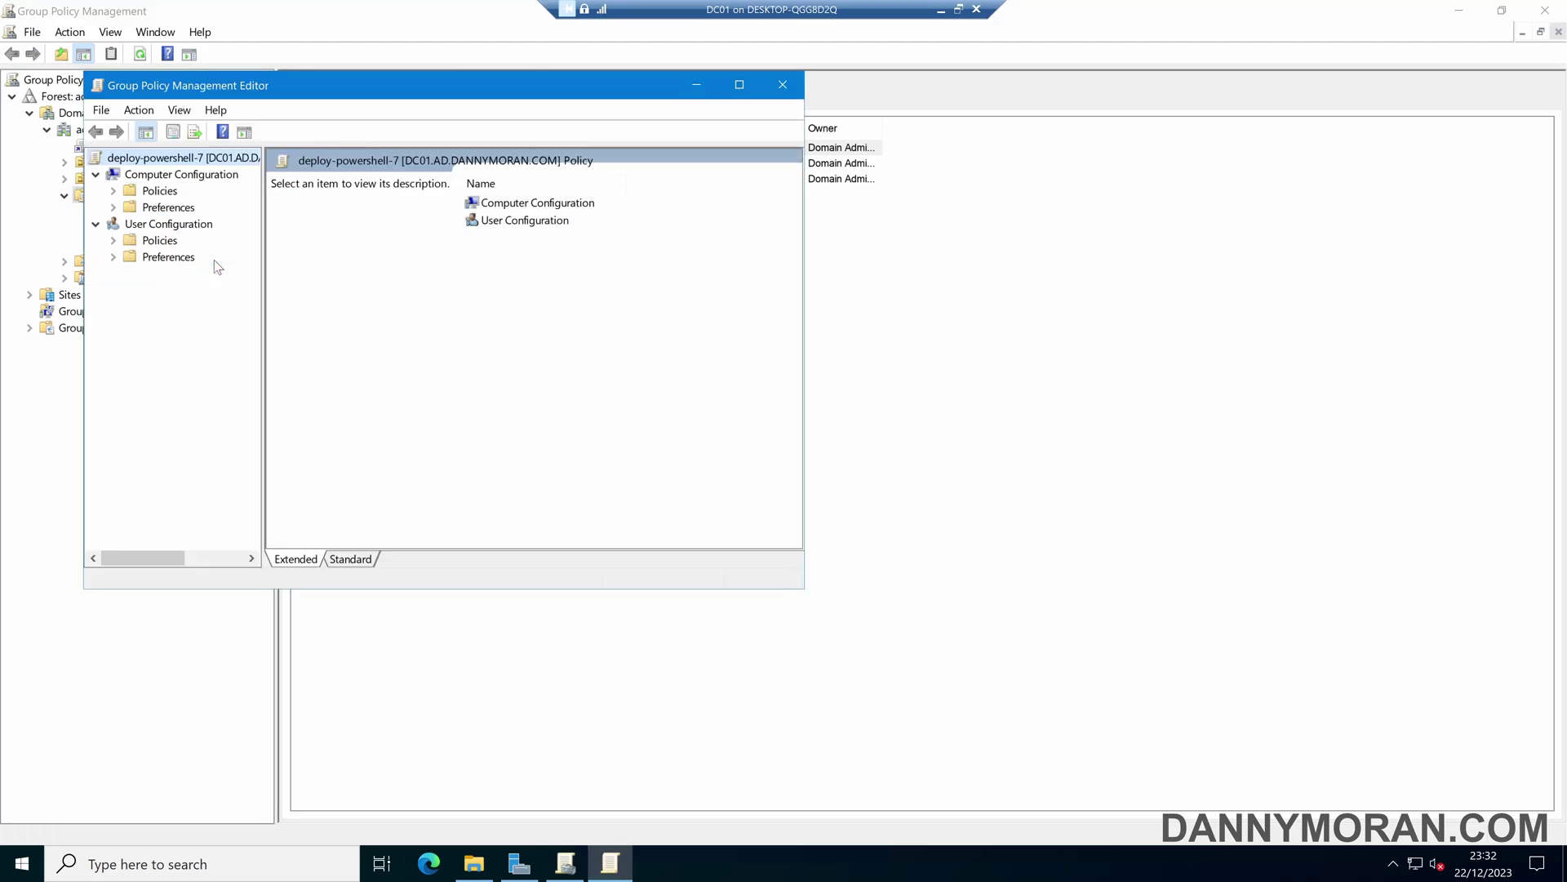
pyautogui.doubleClick(286, 84)
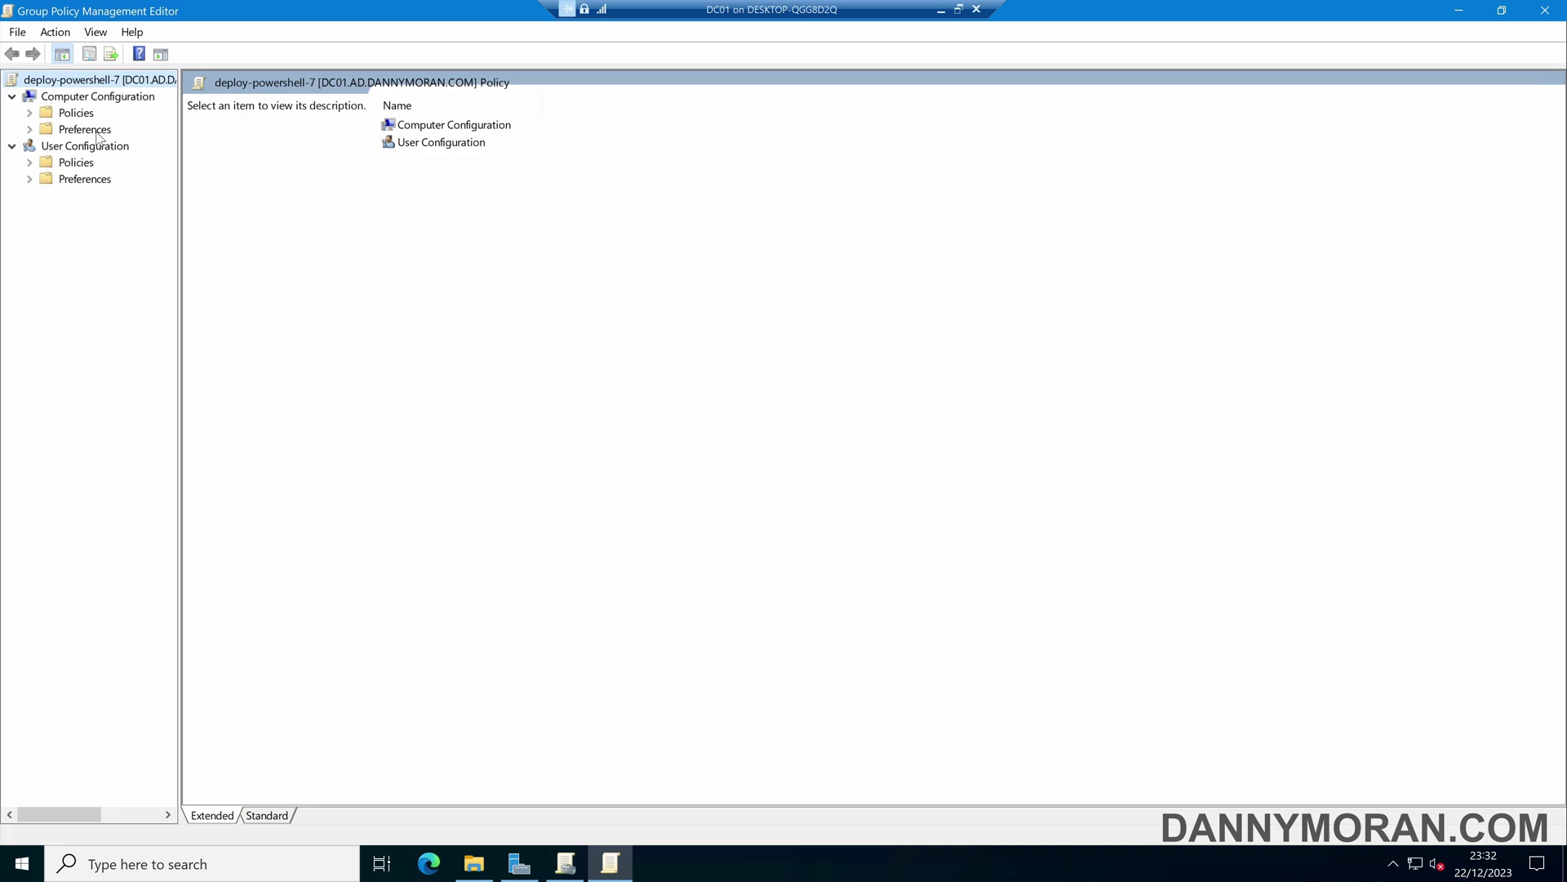
pyautogui.click(30, 113)
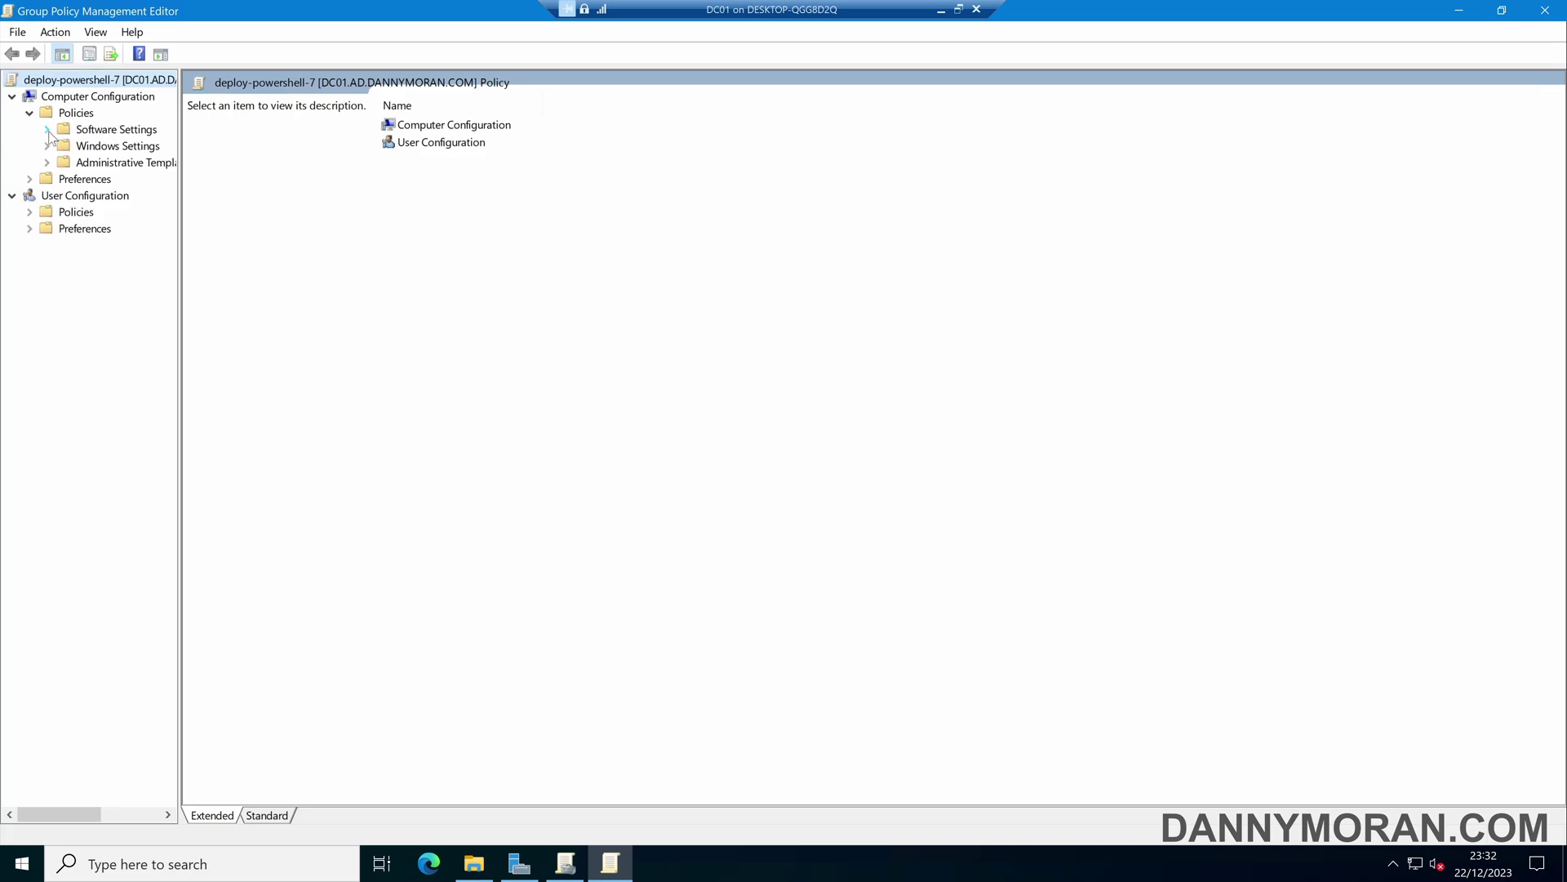
pyautogui.click(47, 129)
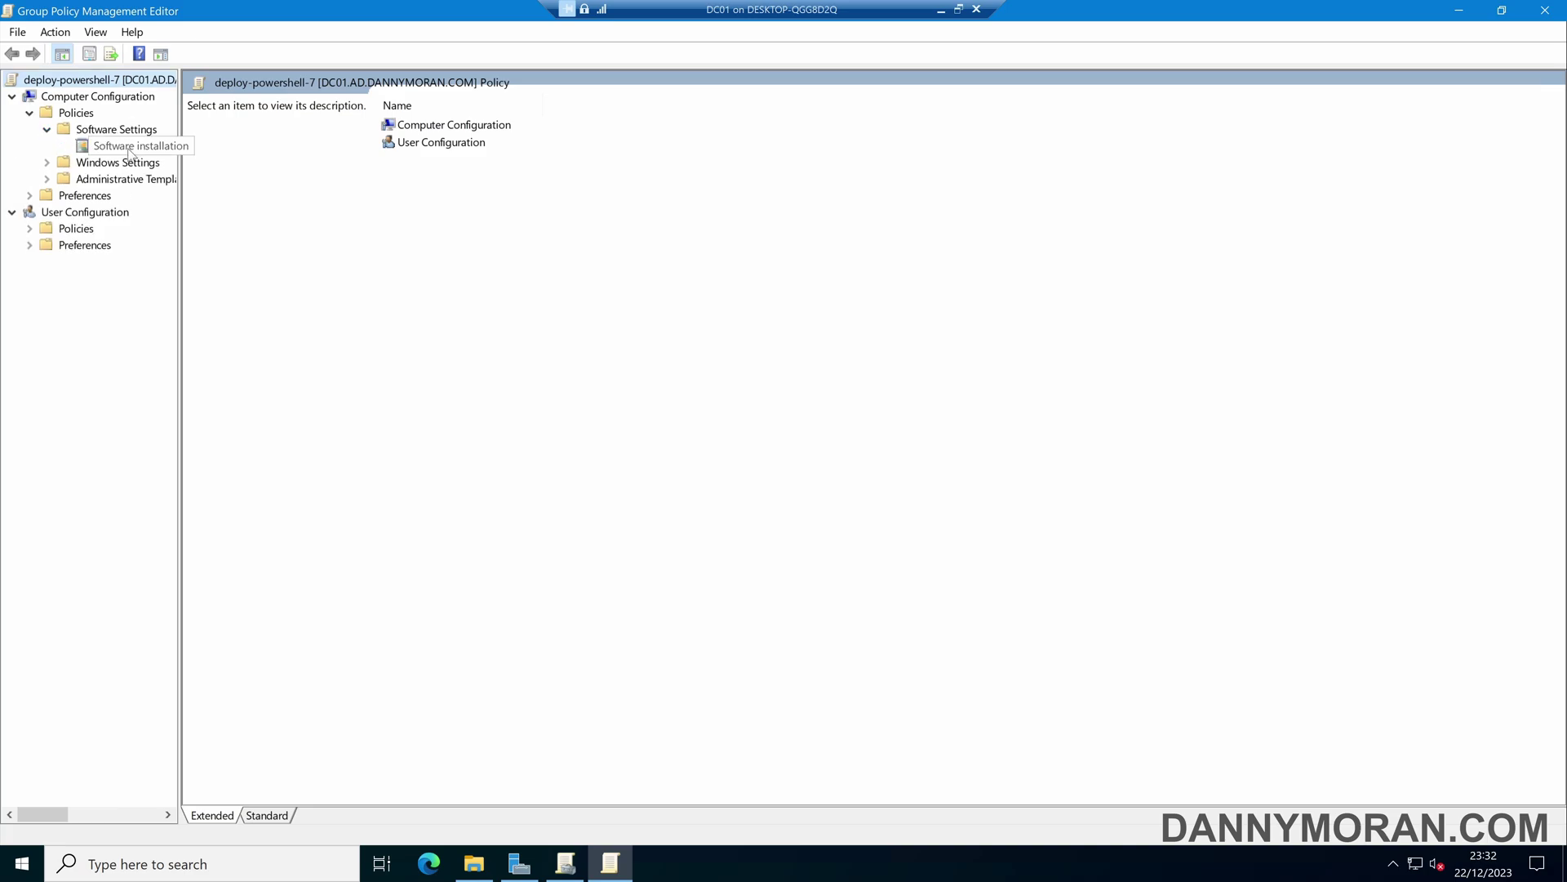
pyautogui.click(160, 147)
pyautogui.moveTo(176, 167); pyautogui.dragTo(260, 166)
pyautogui.rightClick(142, 152)
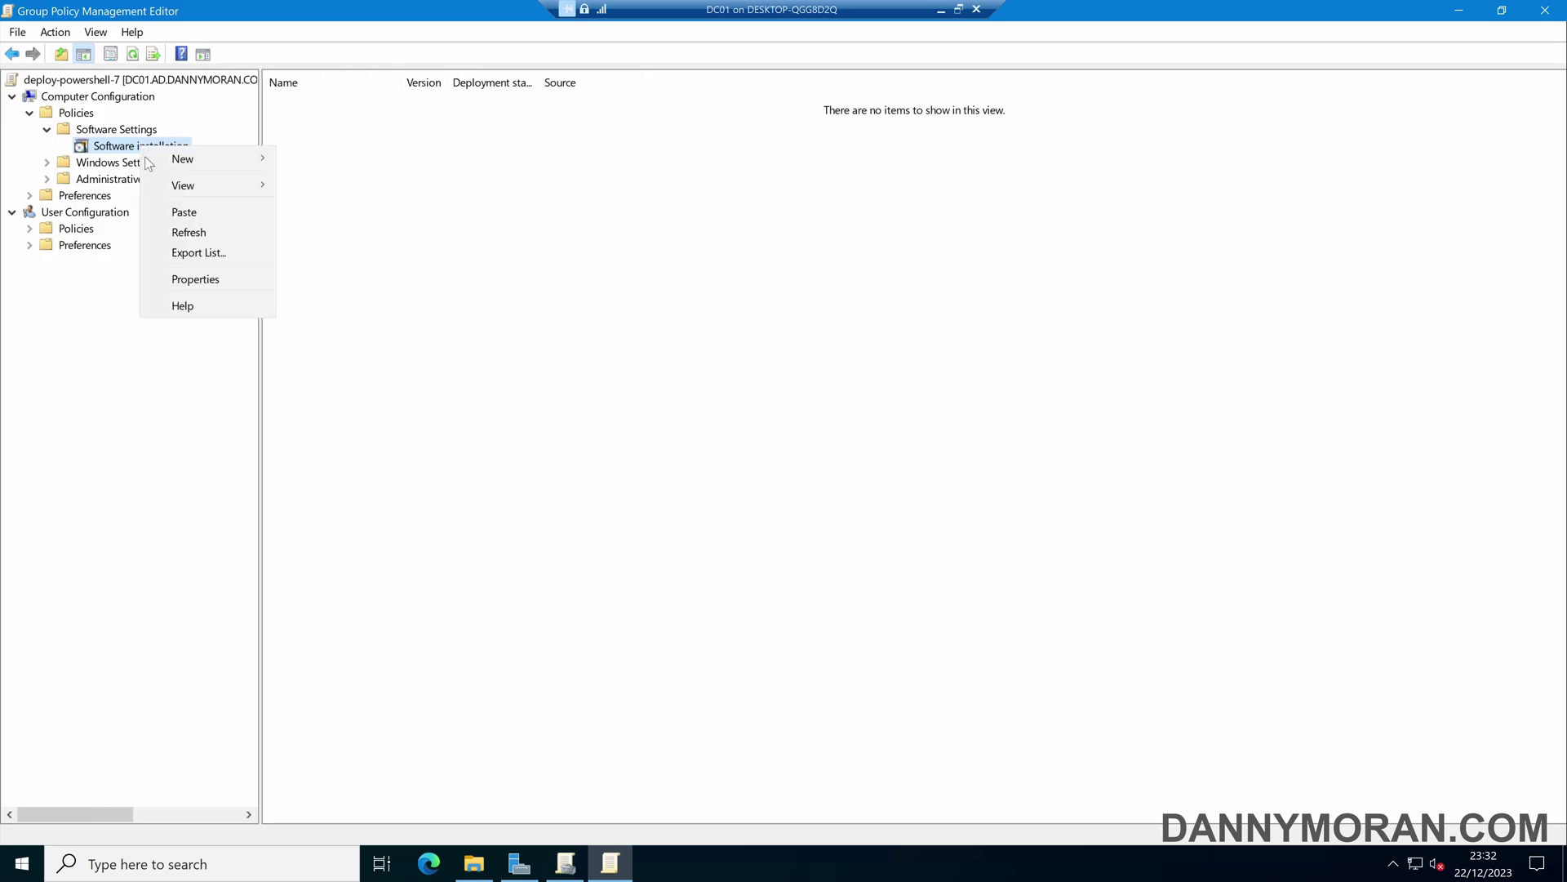
# Paste the SYSVOL software folder path as the Software installation default package location.
pyautogui.click(200, 276)
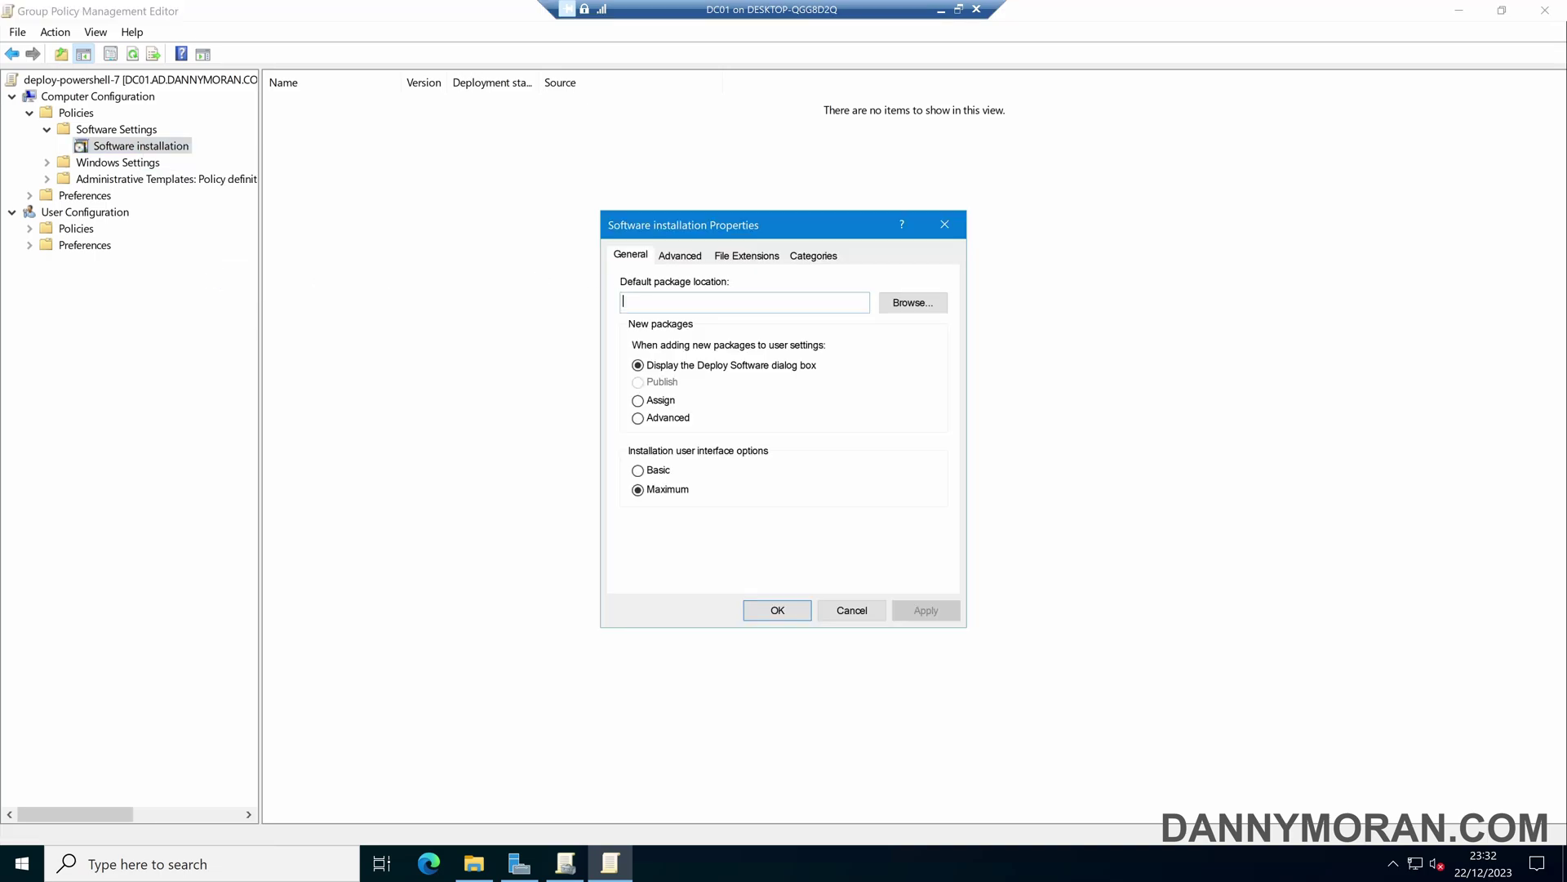
pyautogui.write('\\\\ad.dannymoran.com\\SYSVOL\\ad.dannymoran.com\\software')
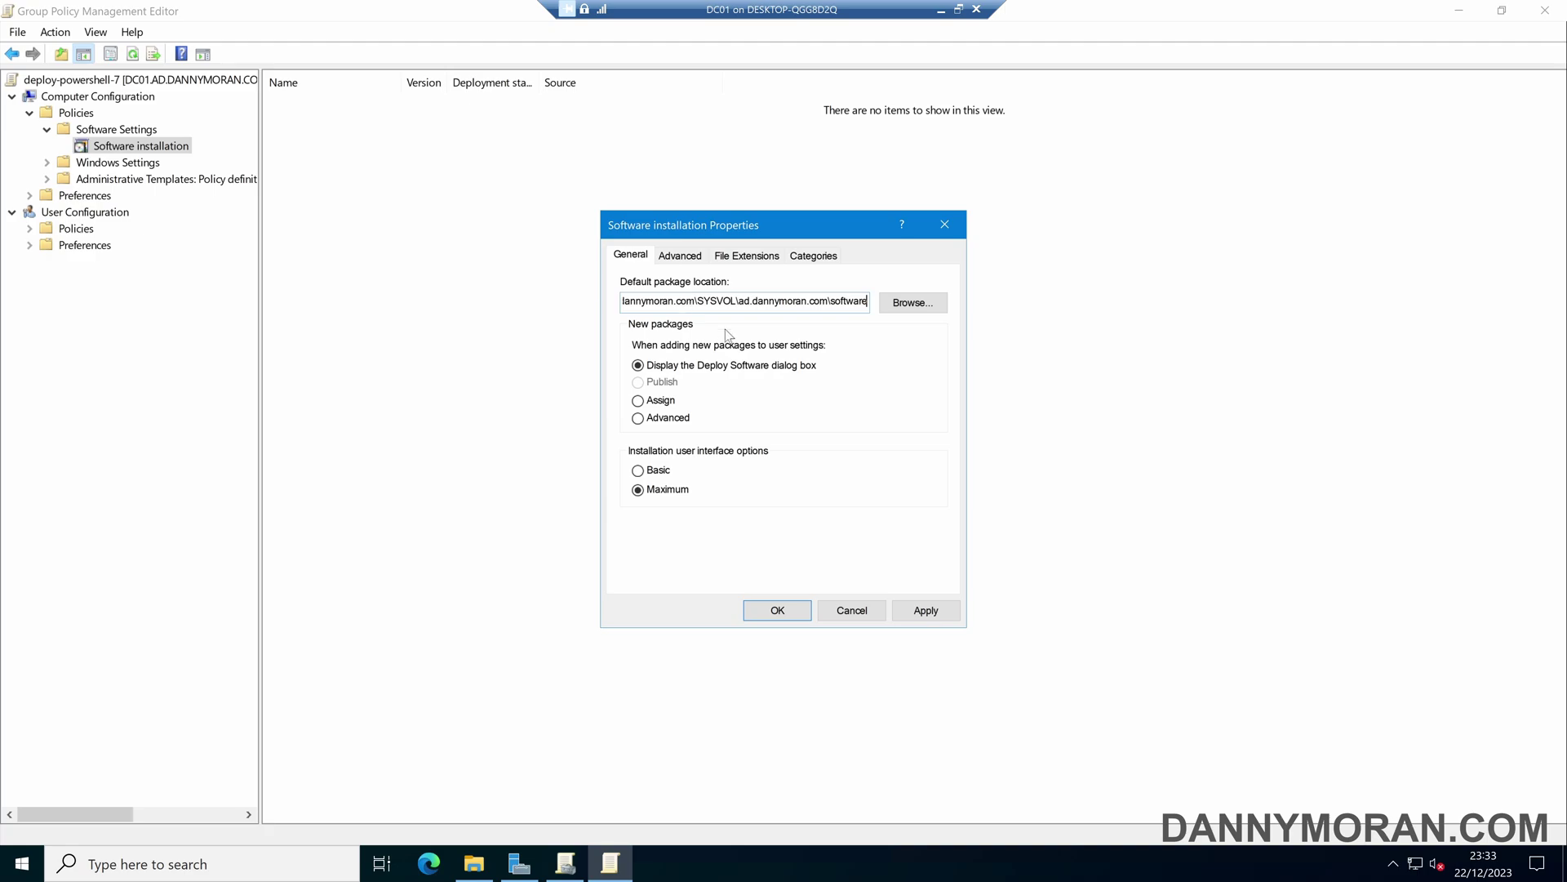
pyautogui.click(938, 613)
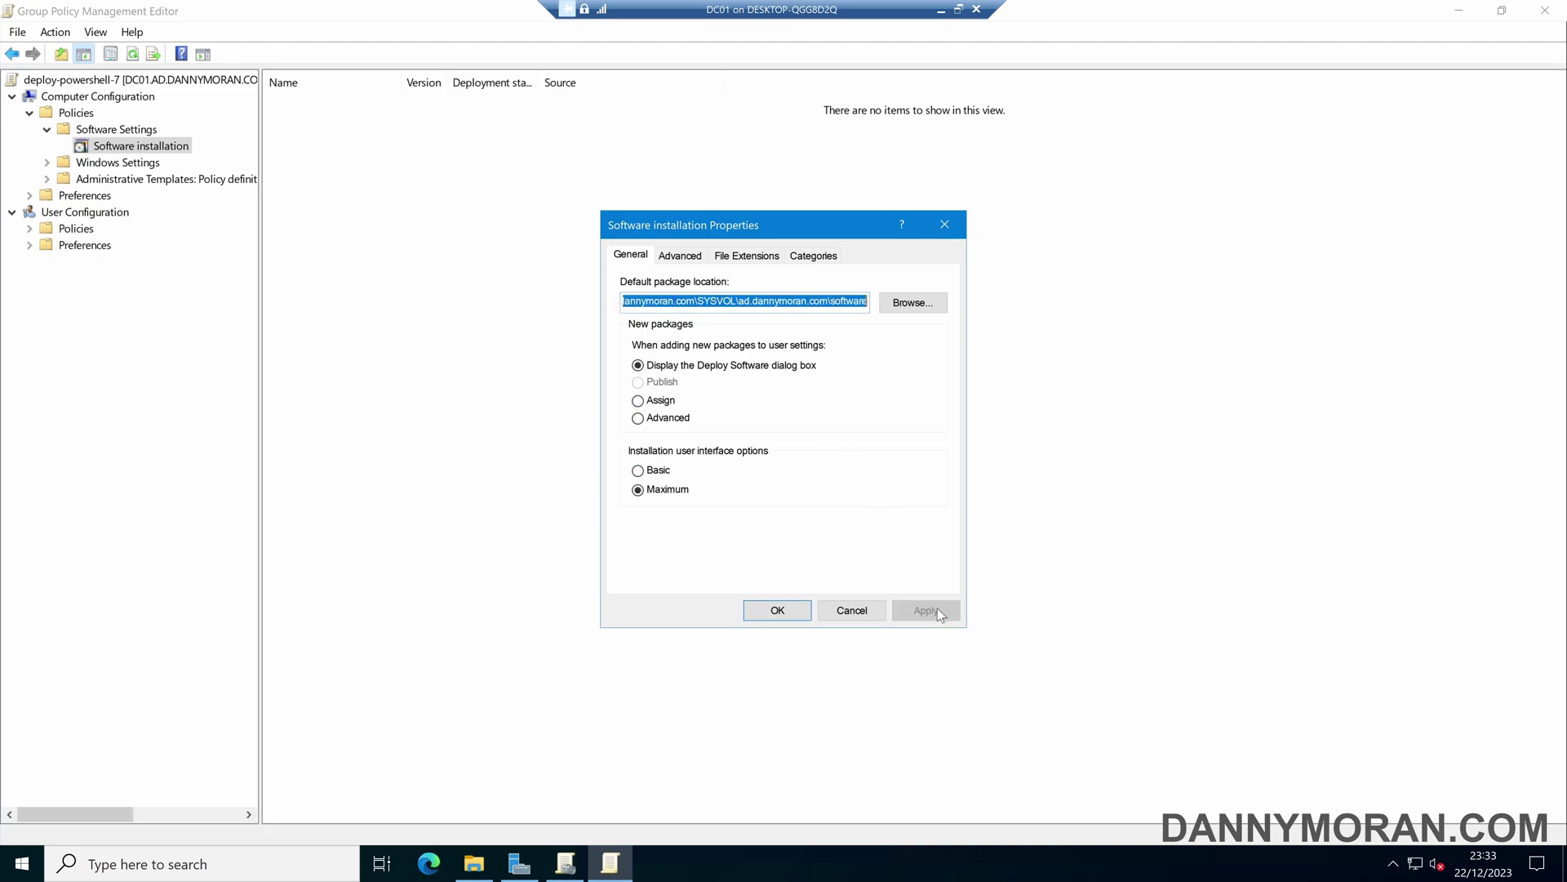
pyautogui.click(777, 609)
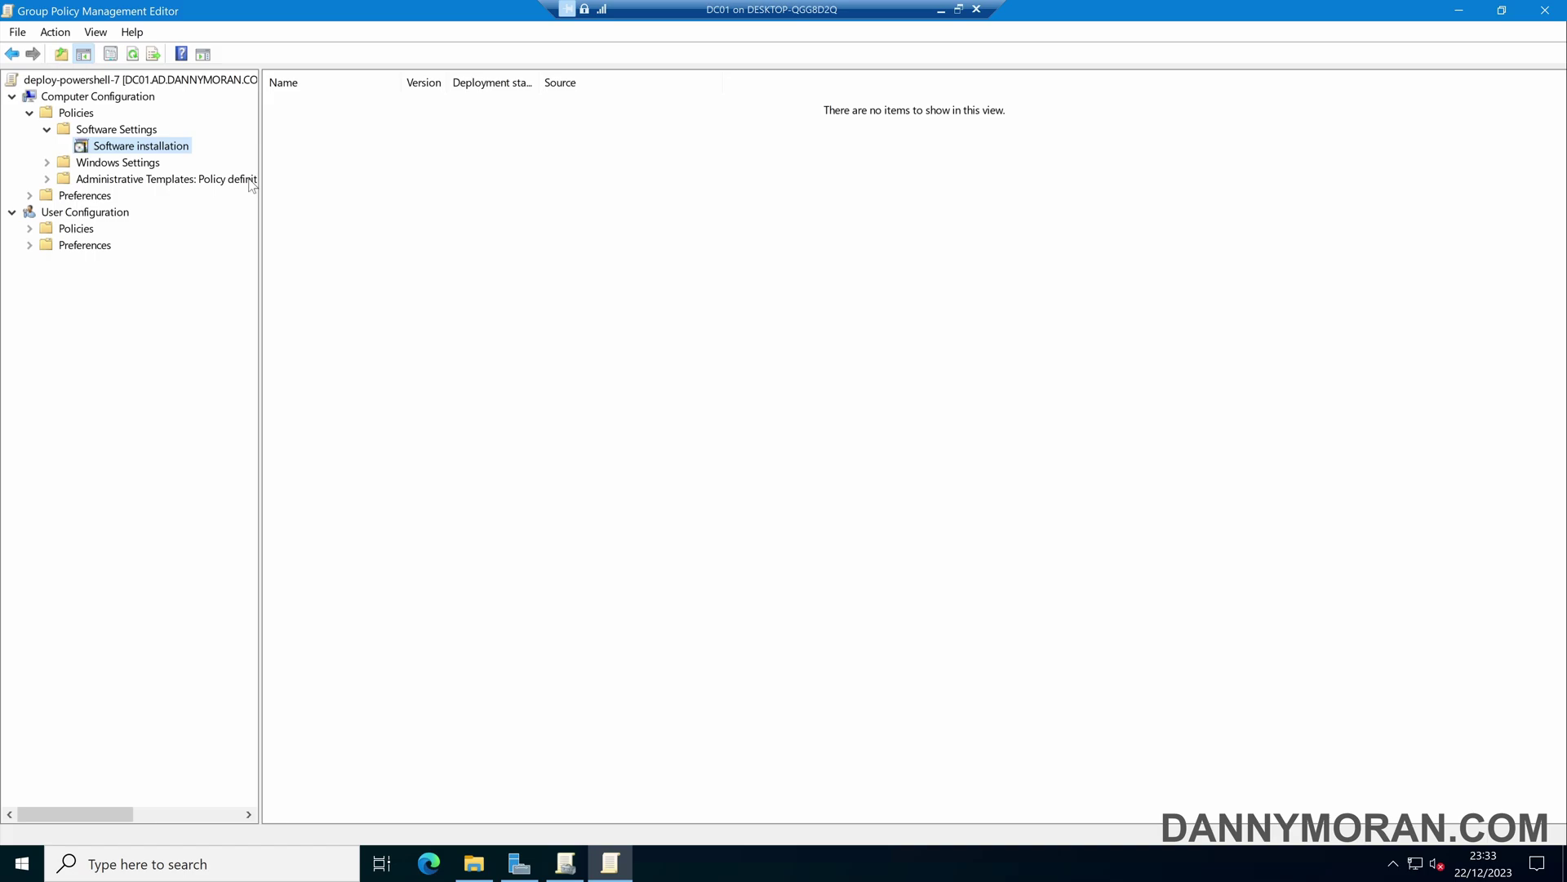
# Add PowerShell-7.4.0-win-x64.msi as a new Assigned software installation package.
pyautogui.rightClick(166, 154)
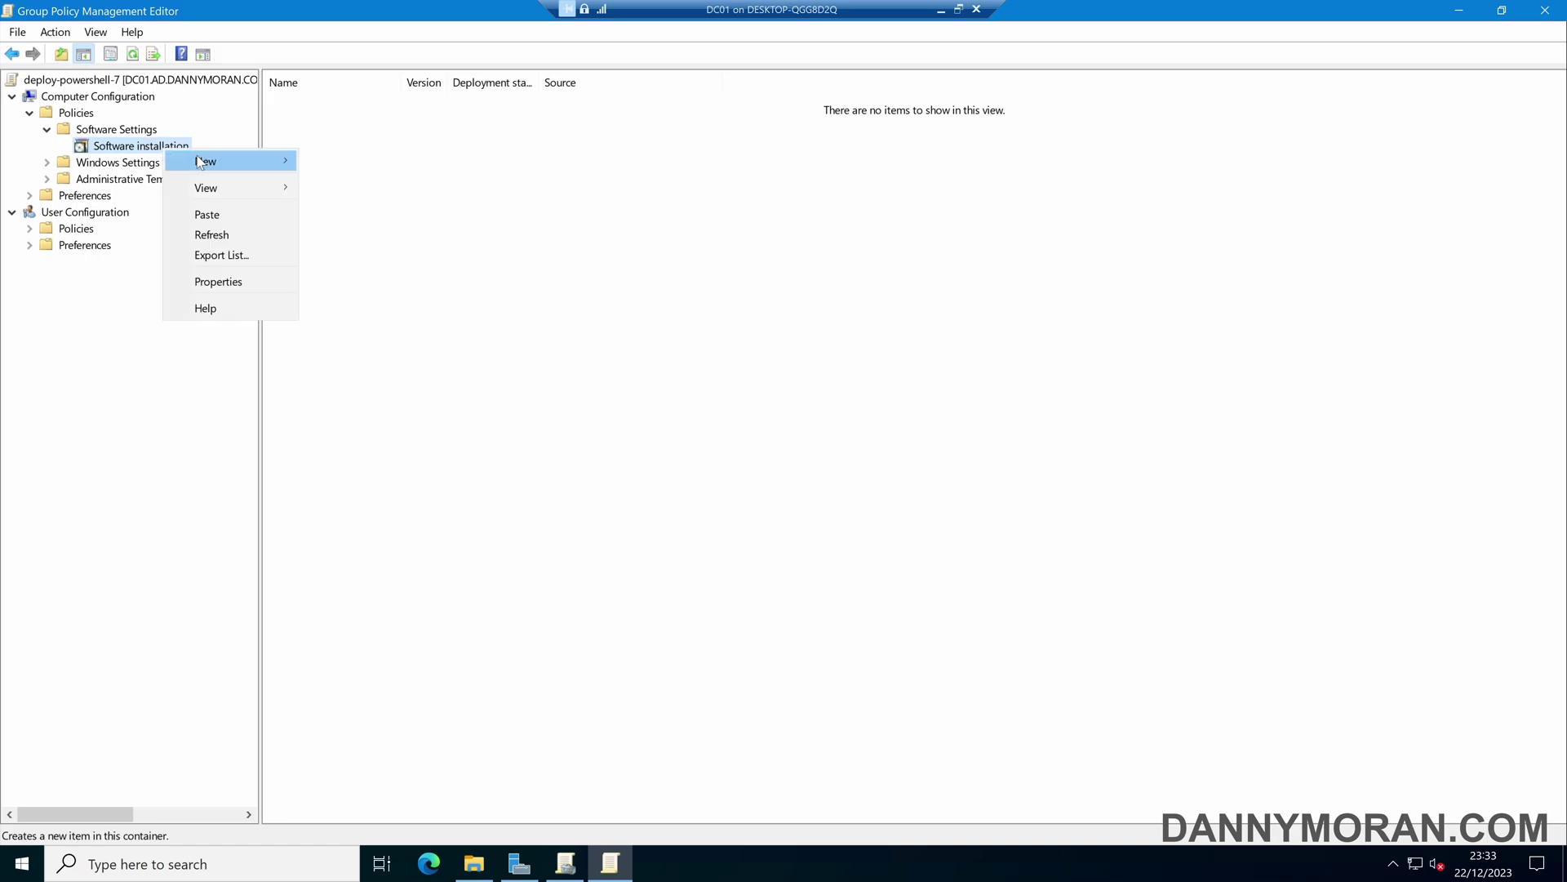
pyautogui.moveTo(204, 158)
pyautogui.click(325, 163)
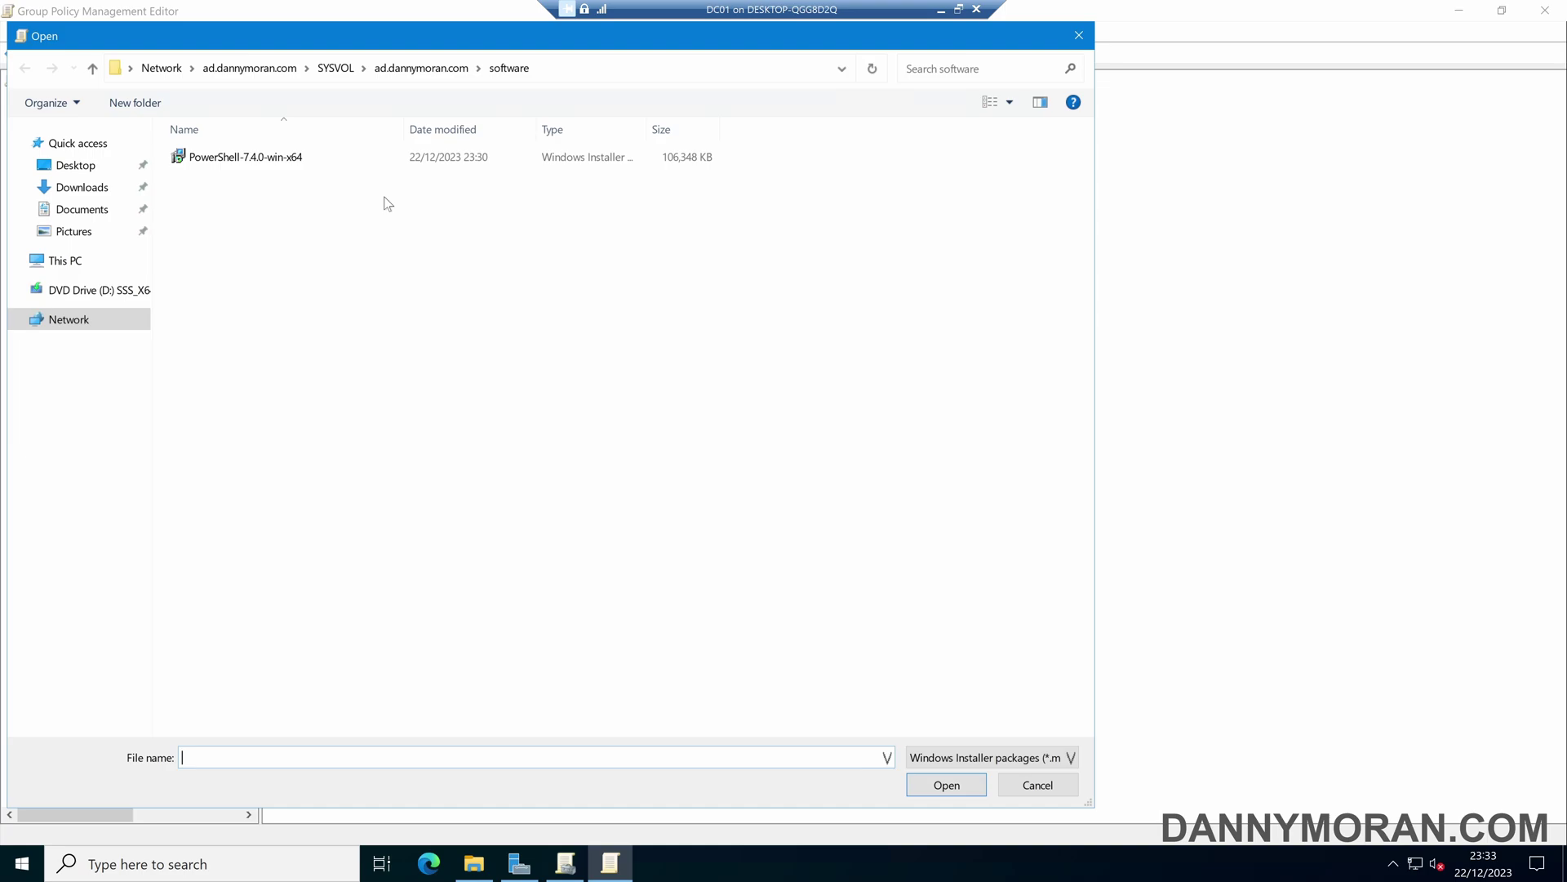
pyautogui.click(290, 162)
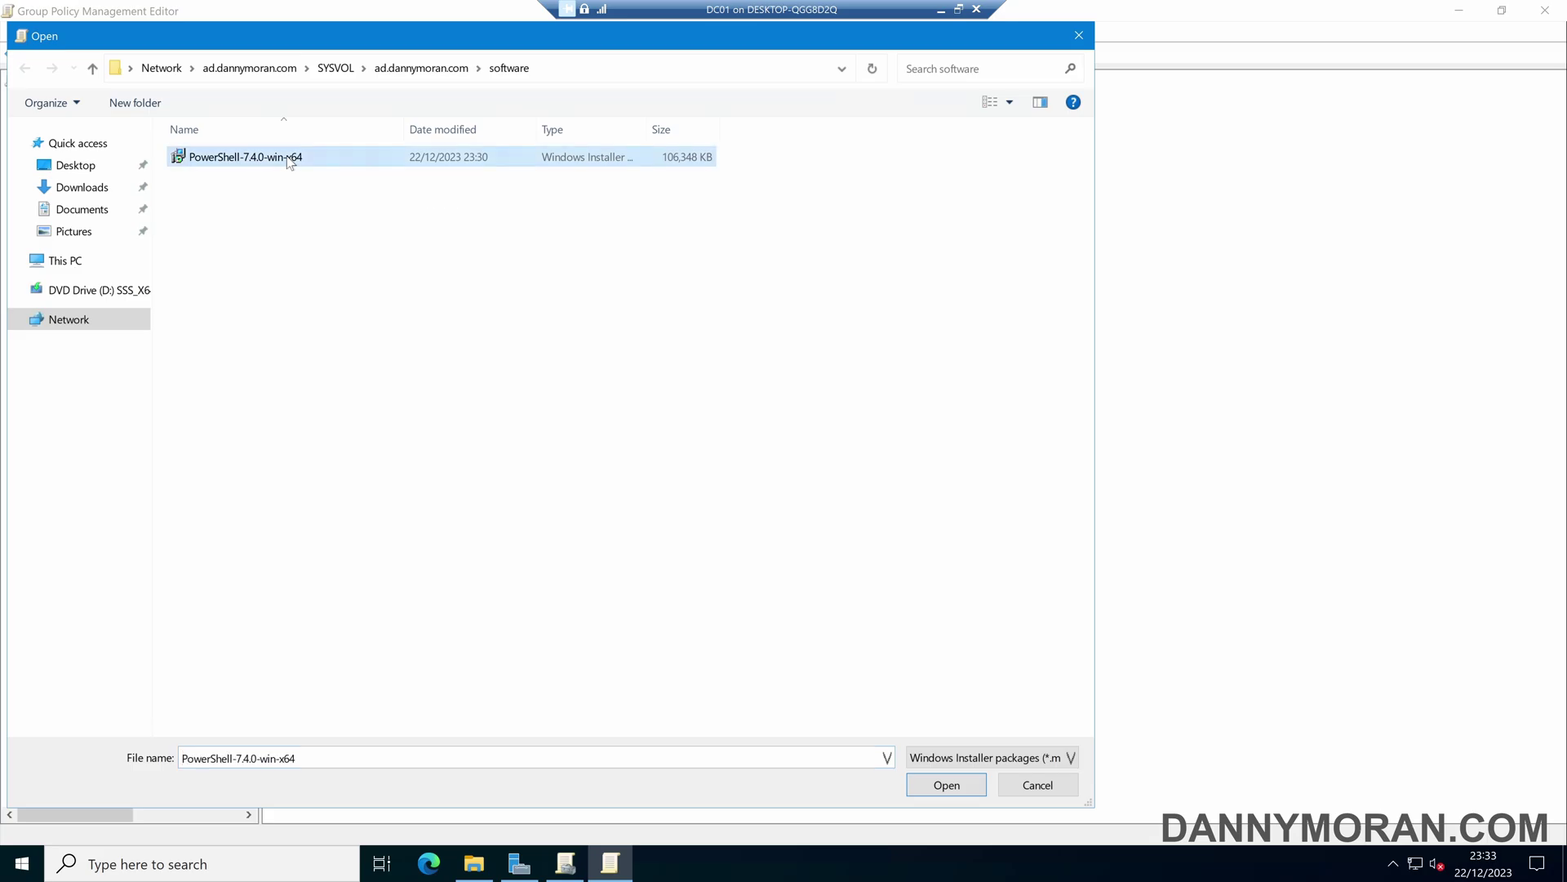
pyautogui.click(945, 785)
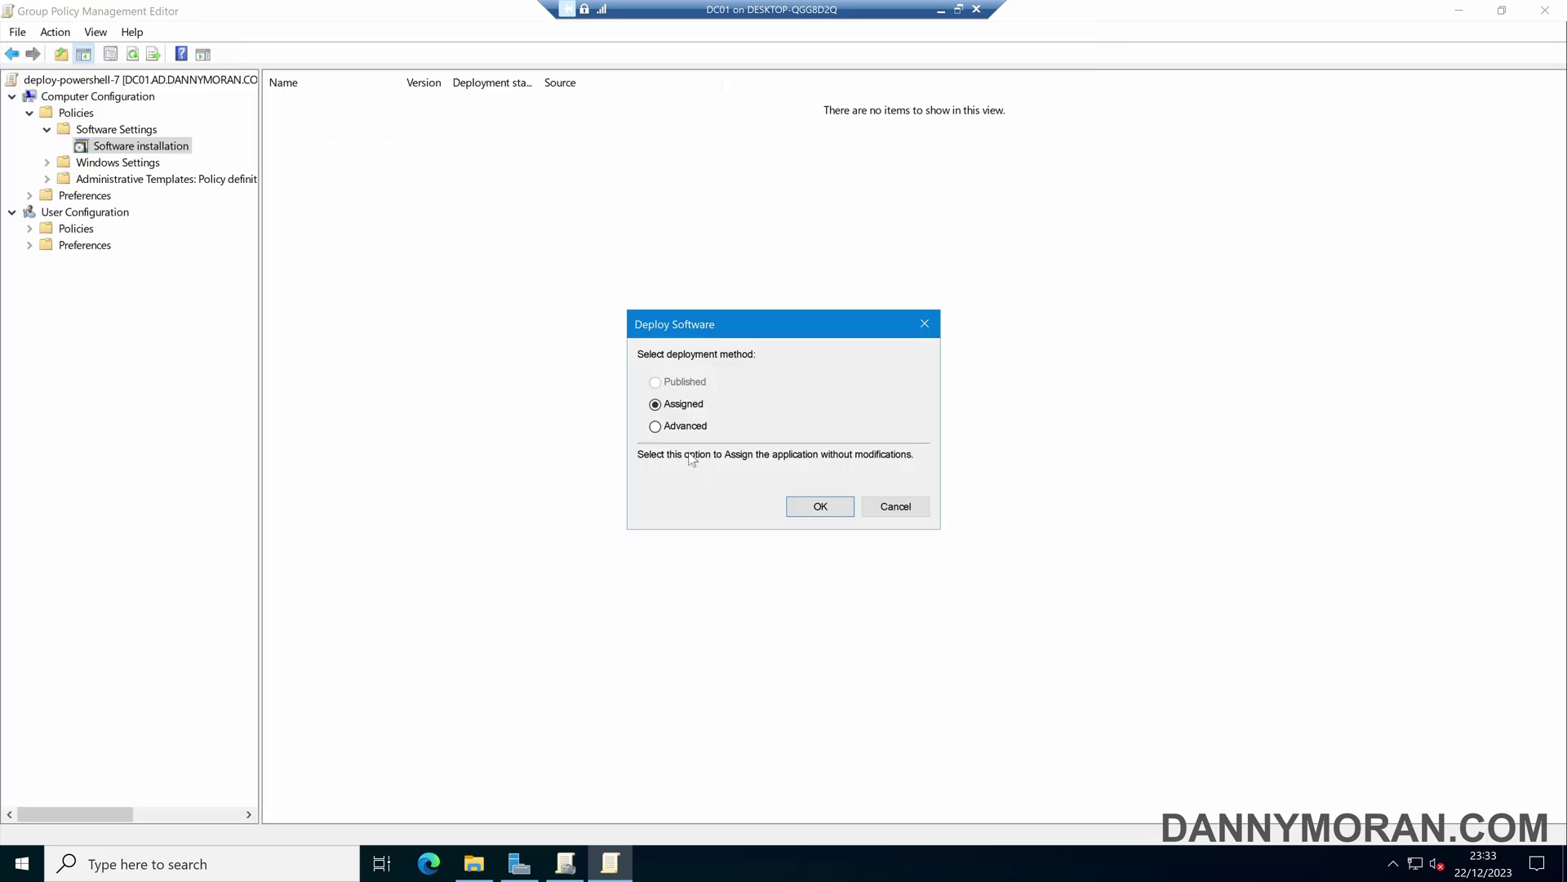
pyautogui.click(819, 506)
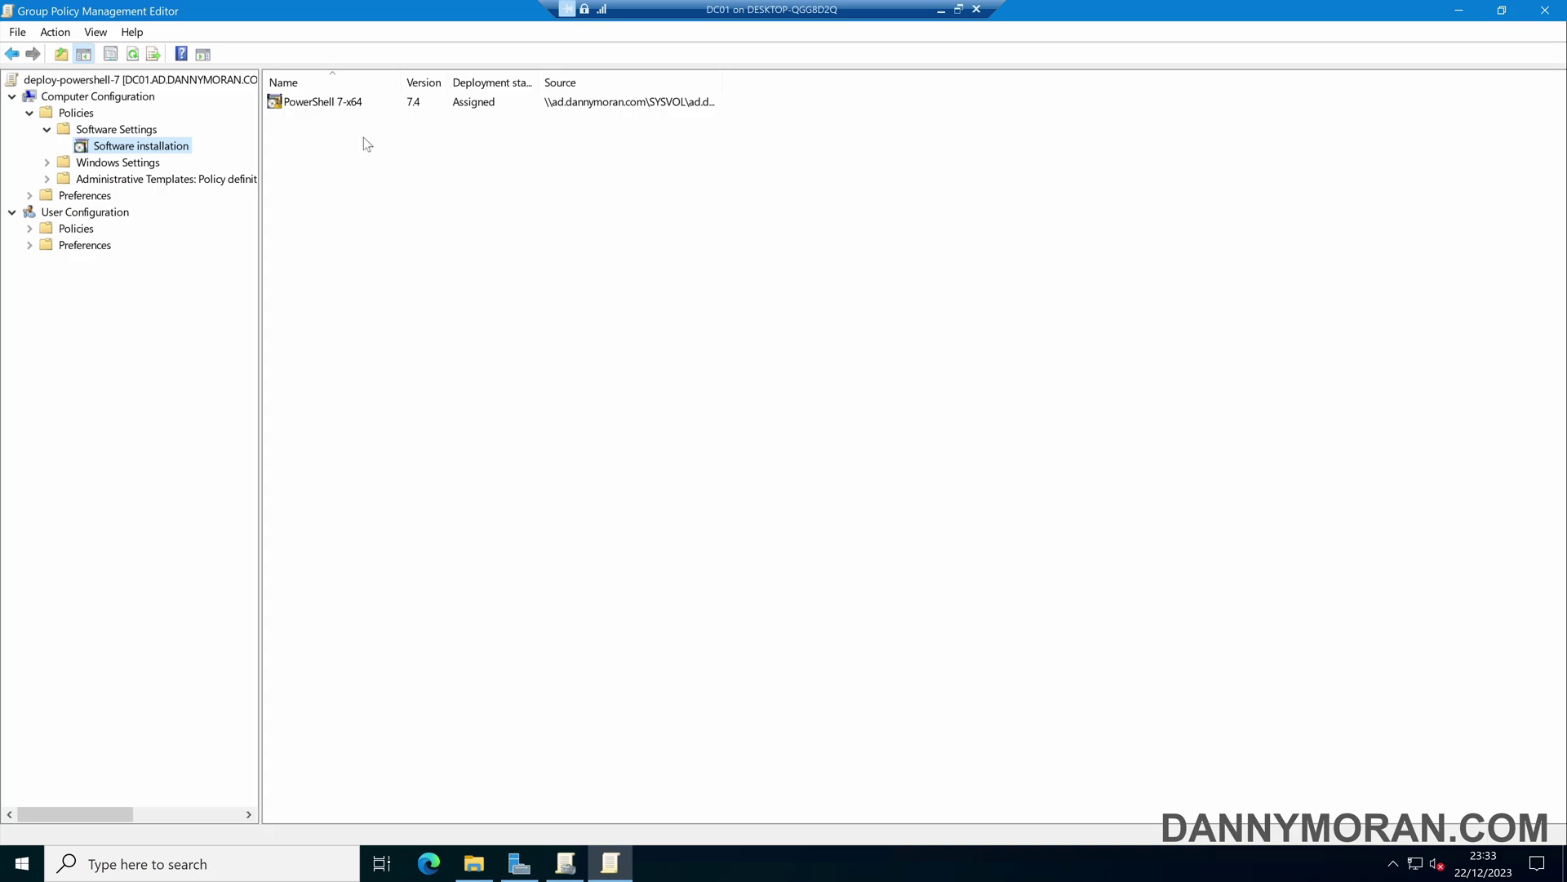
# Check the package's full Source path in the list, then close the policy editor.
pyautogui.click(665, 82)
pyautogui.moveTo(720, 79); pyautogui.dragTo(1054, 80)
pyautogui.click(902, 105)
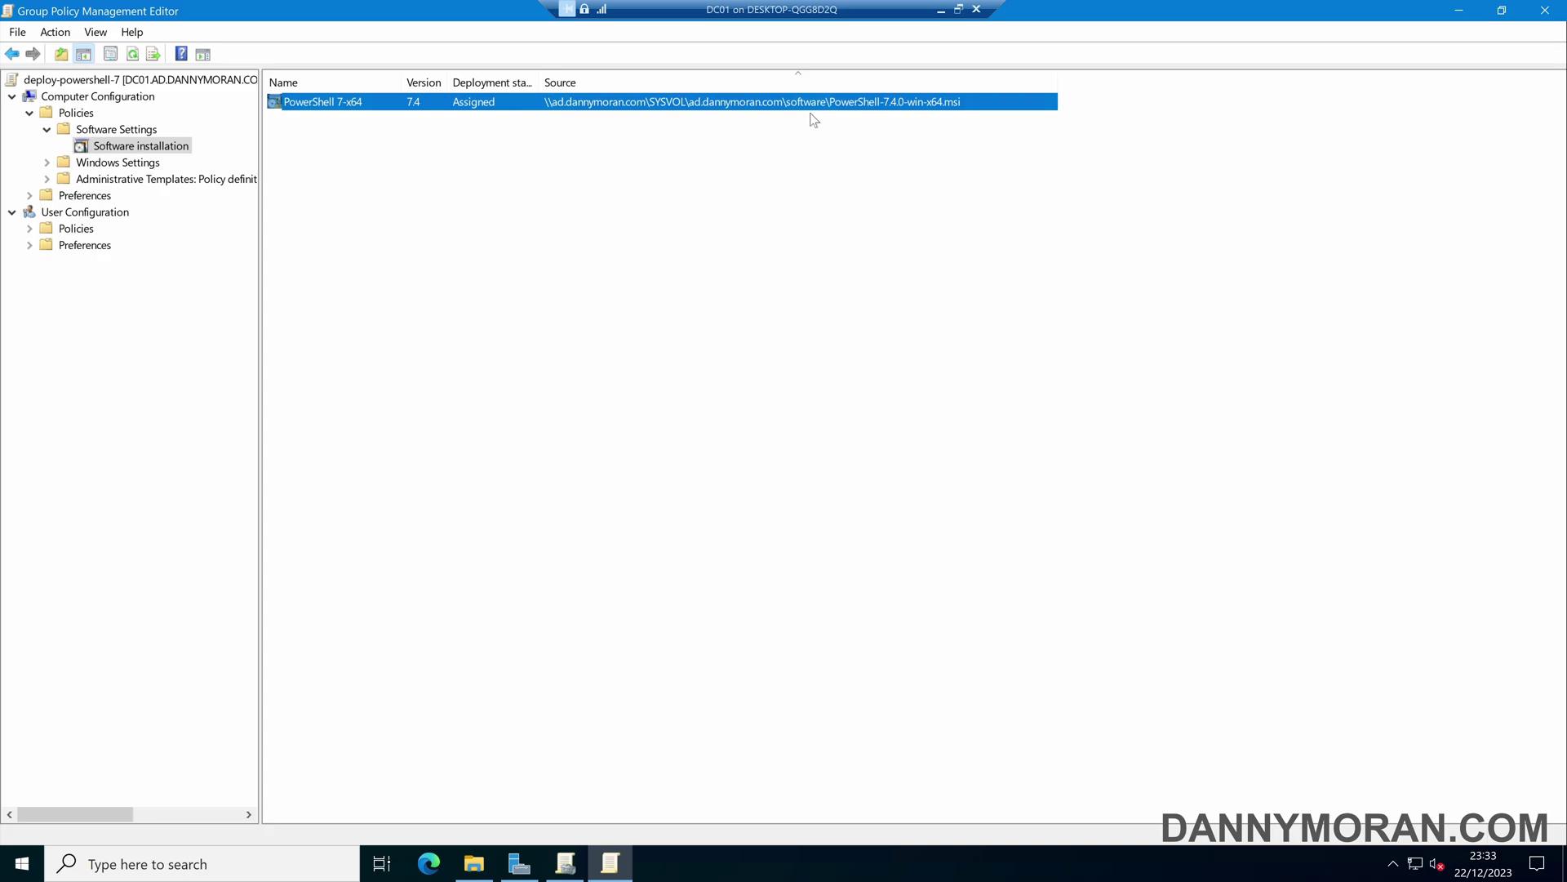
pyautogui.click(545, 163)
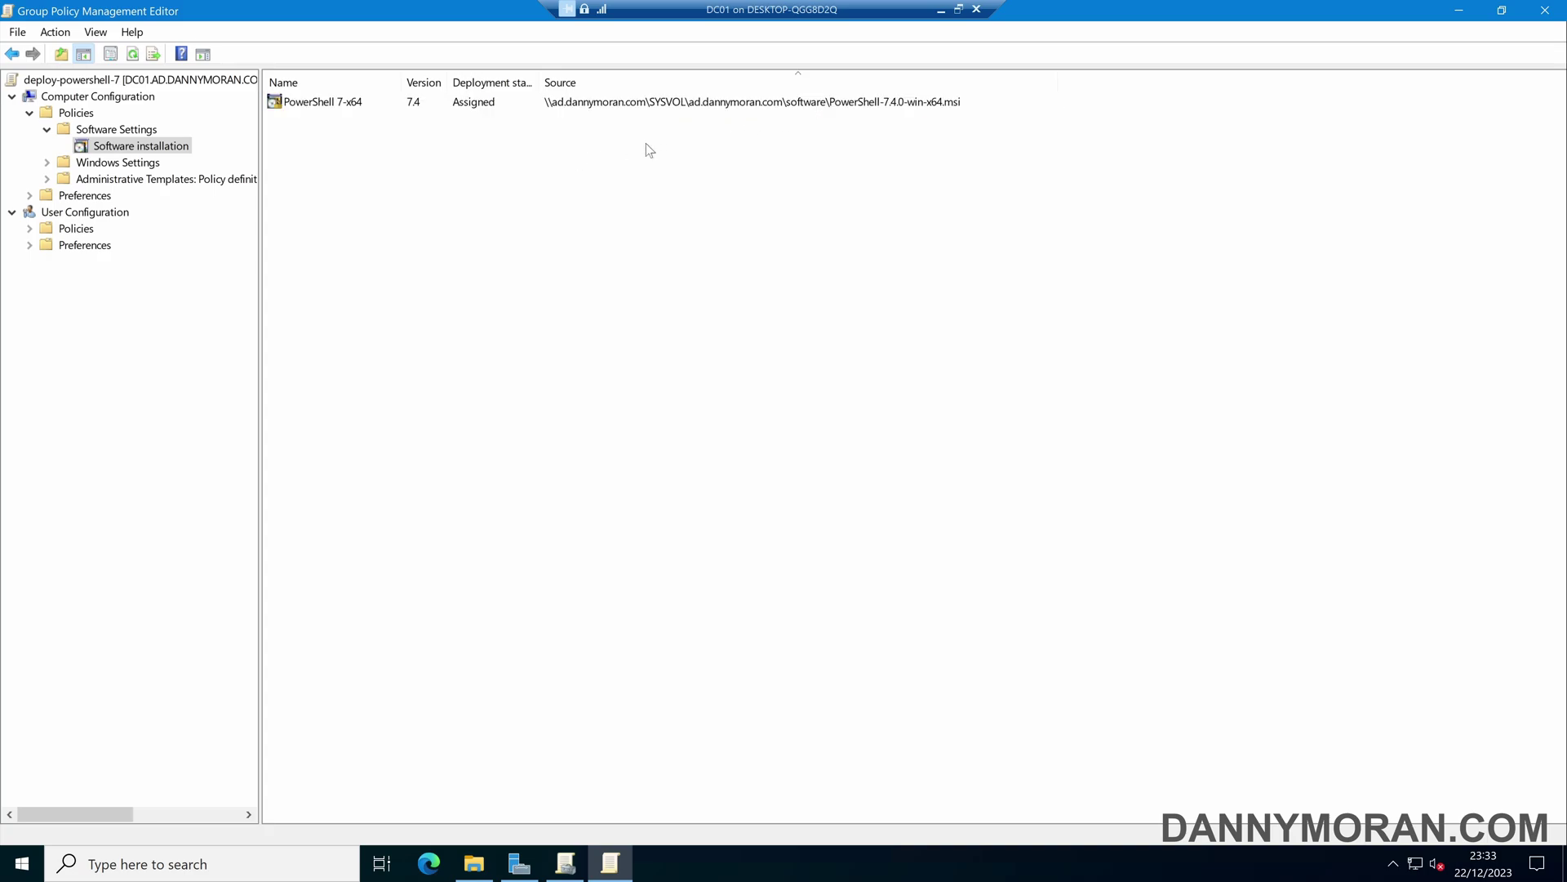
pyautogui.click(1547, 11)
pyautogui.click(181, 246)
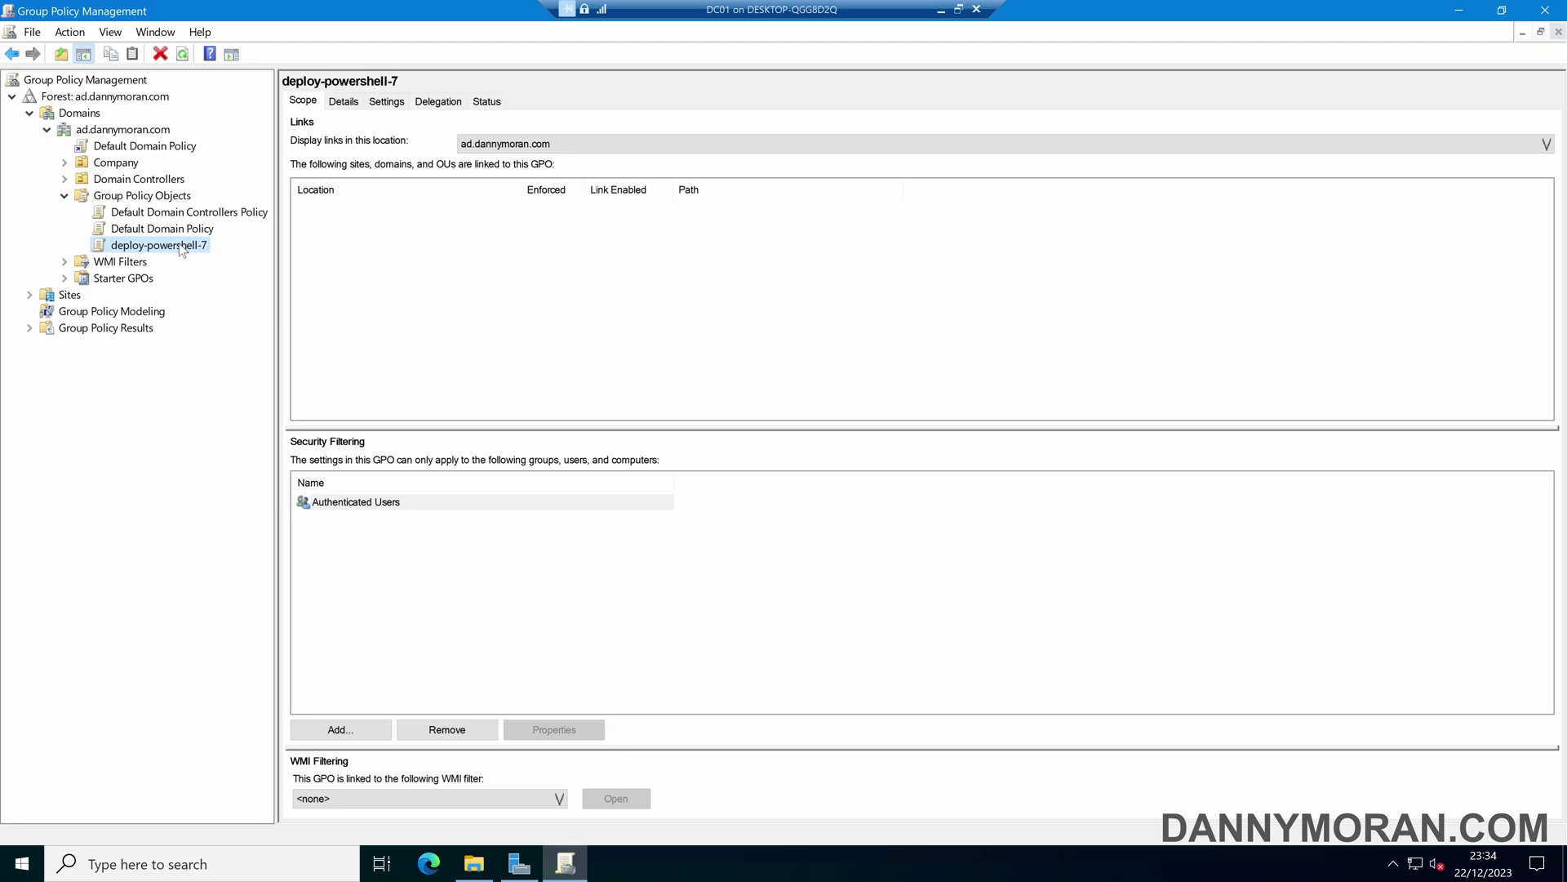
# Drag deploy-powershell-7 onto the Company > Servers OU and confirm the link.
pyautogui.click(356, 506)
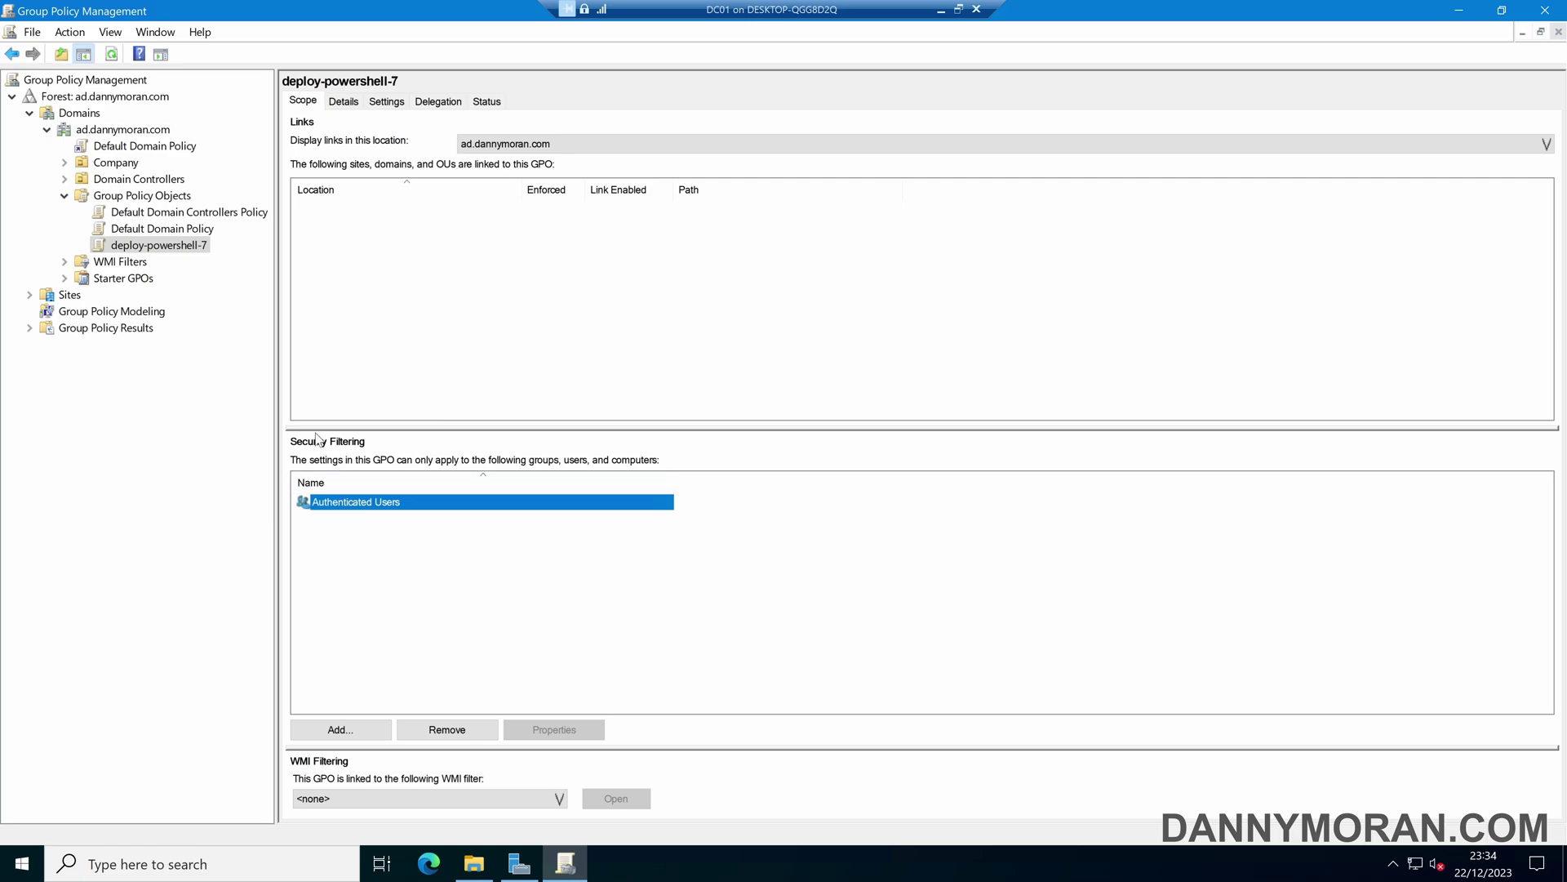
pyautogui.click(65, 163)
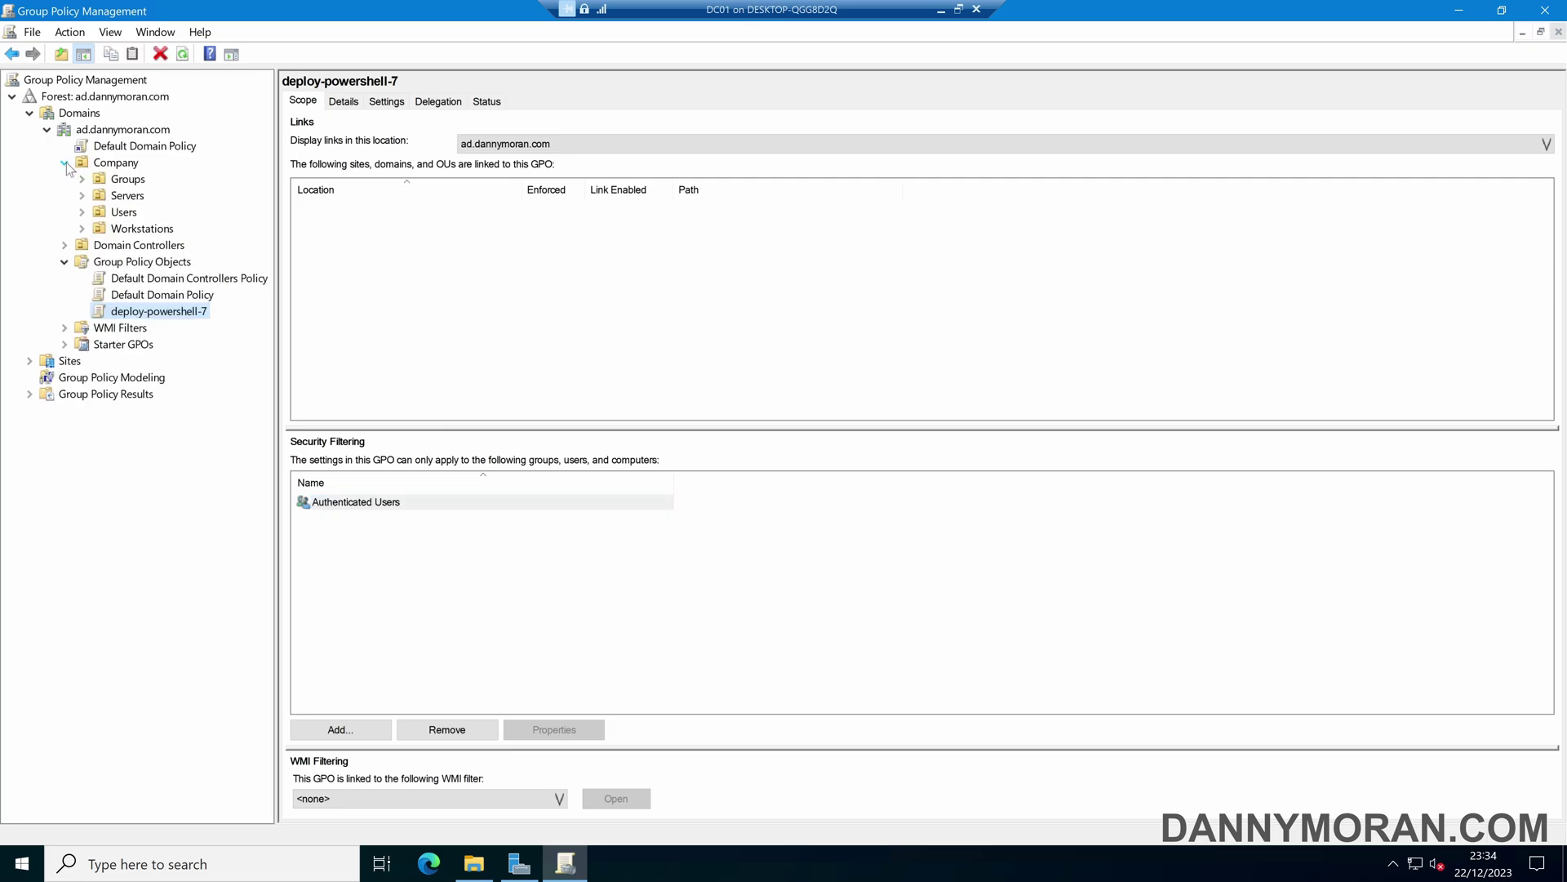
pyautogui.click(128, 201)
pyautogui.click(169, 315)
pyautogui.moveTo(126, 198); pyautogui.dragTo(126, 197)
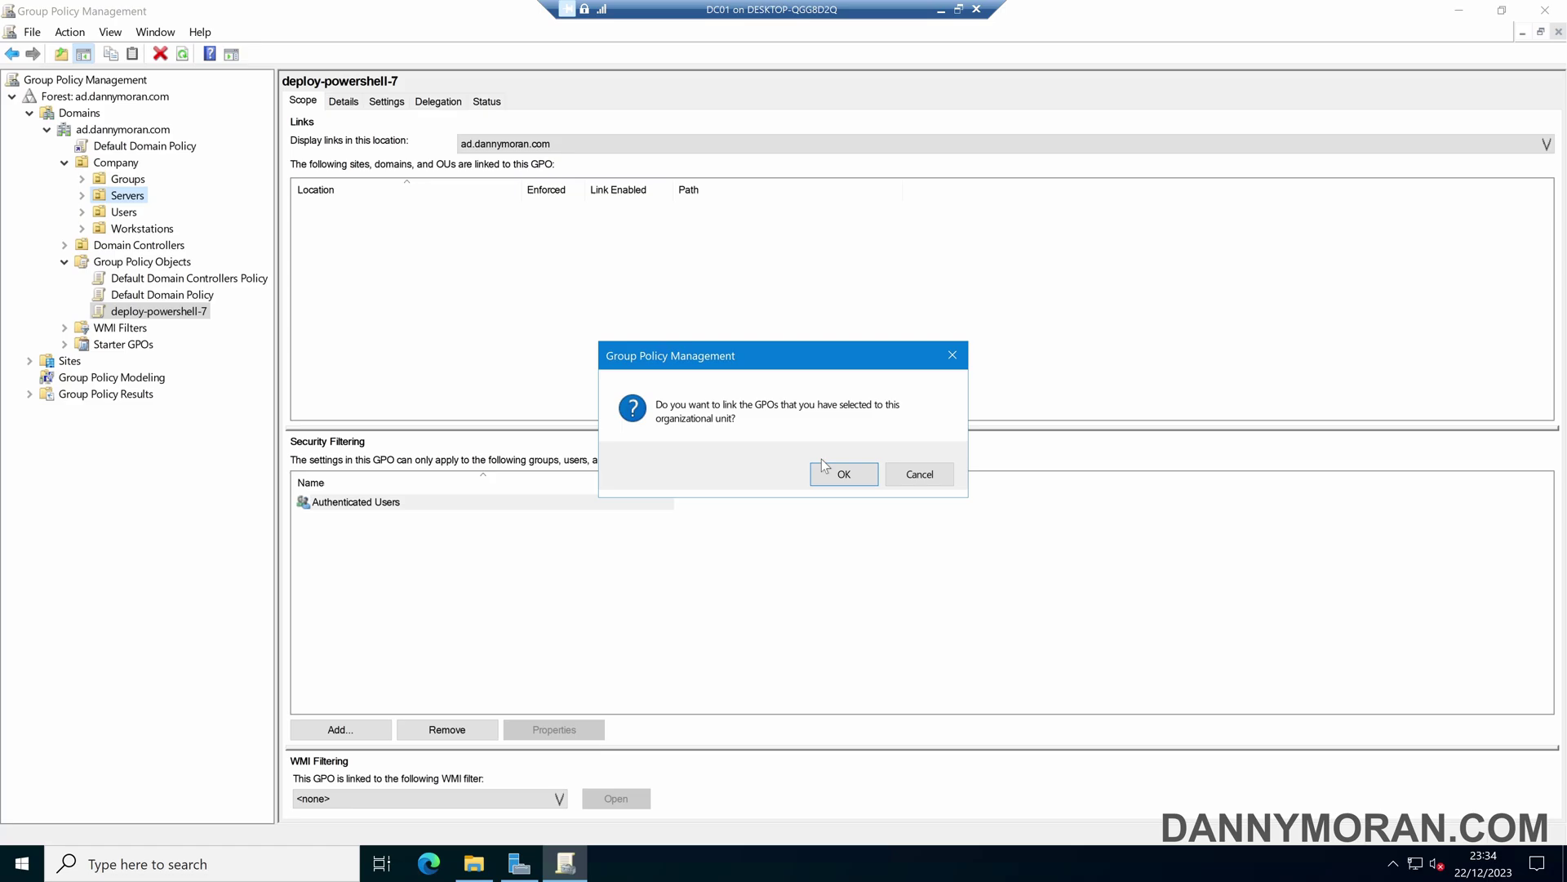
pyautogui.click(850, 472)
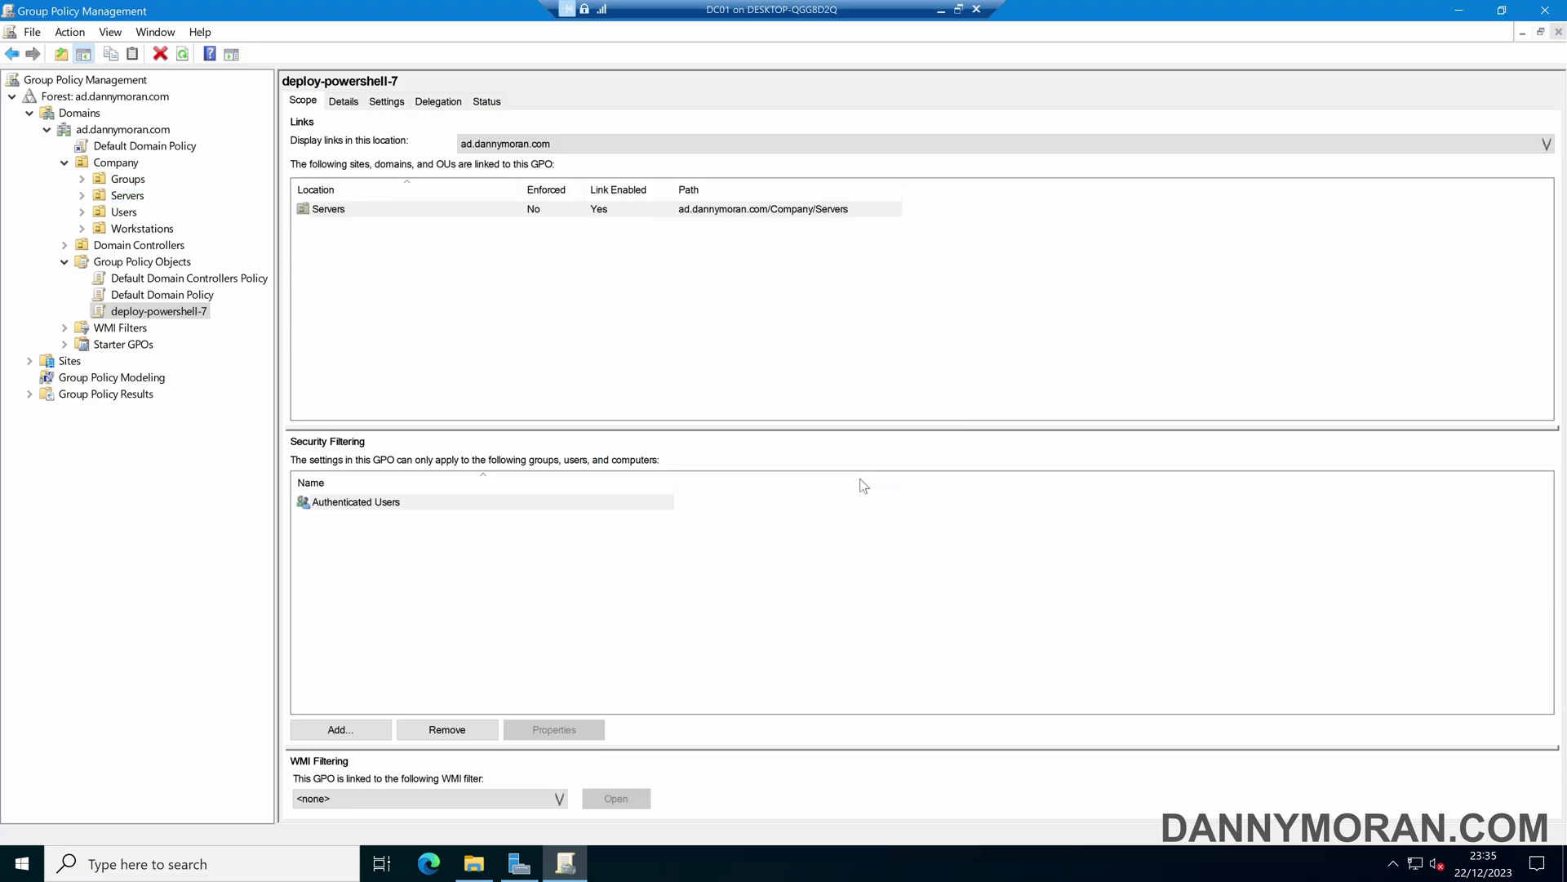
pyautogui.click(127, 196)
pyautogui.click(81, 196)
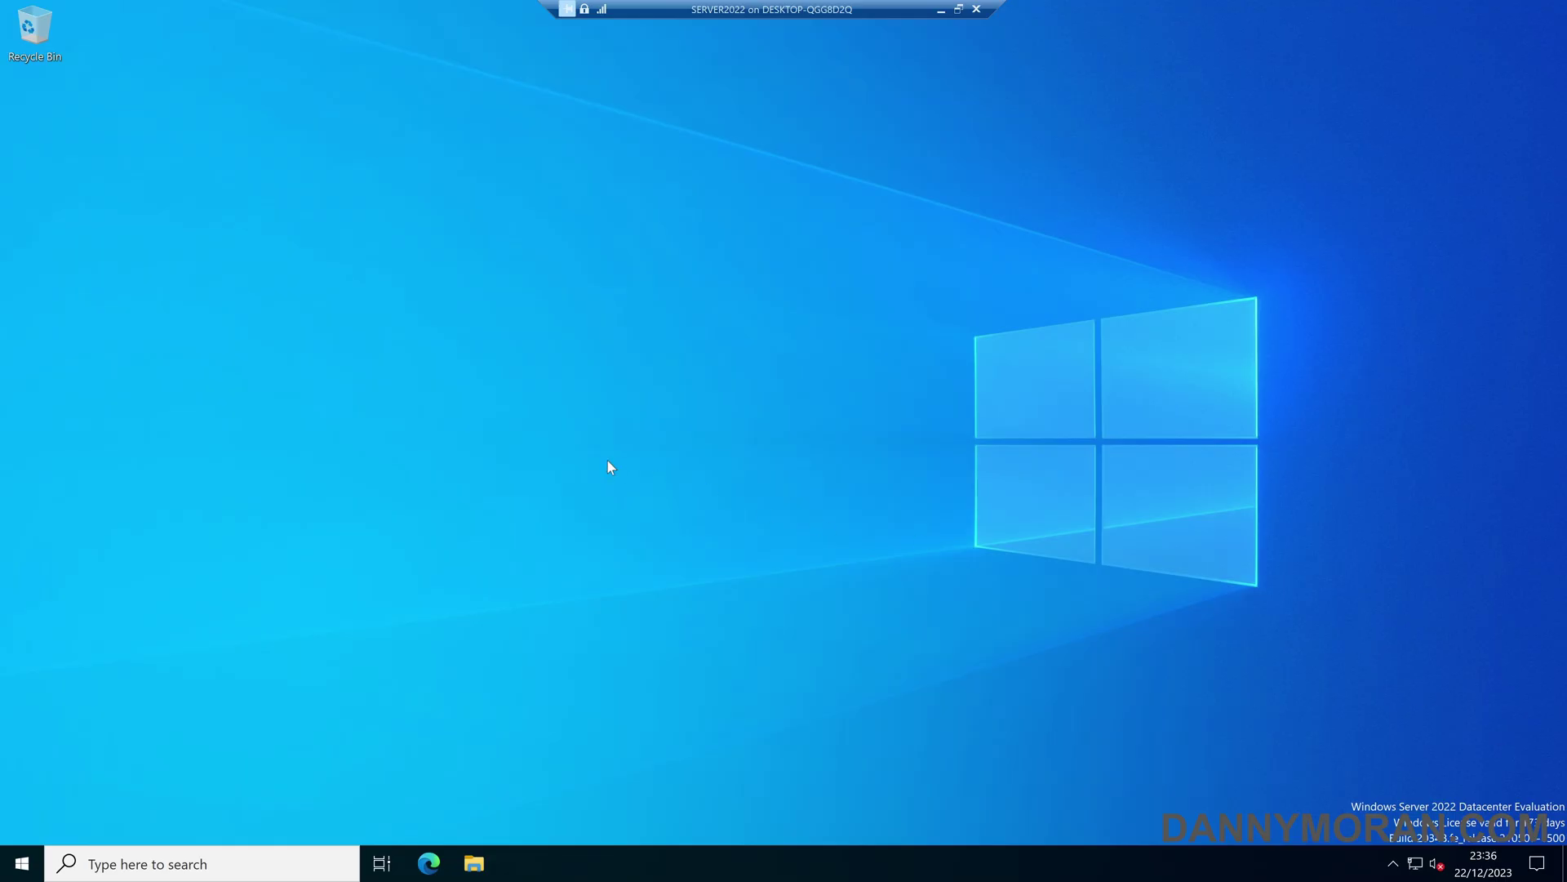
# Open Command Prompt from a Windows search for cmd.
pyautogui.press('super')
pyautogui.write('cmd')
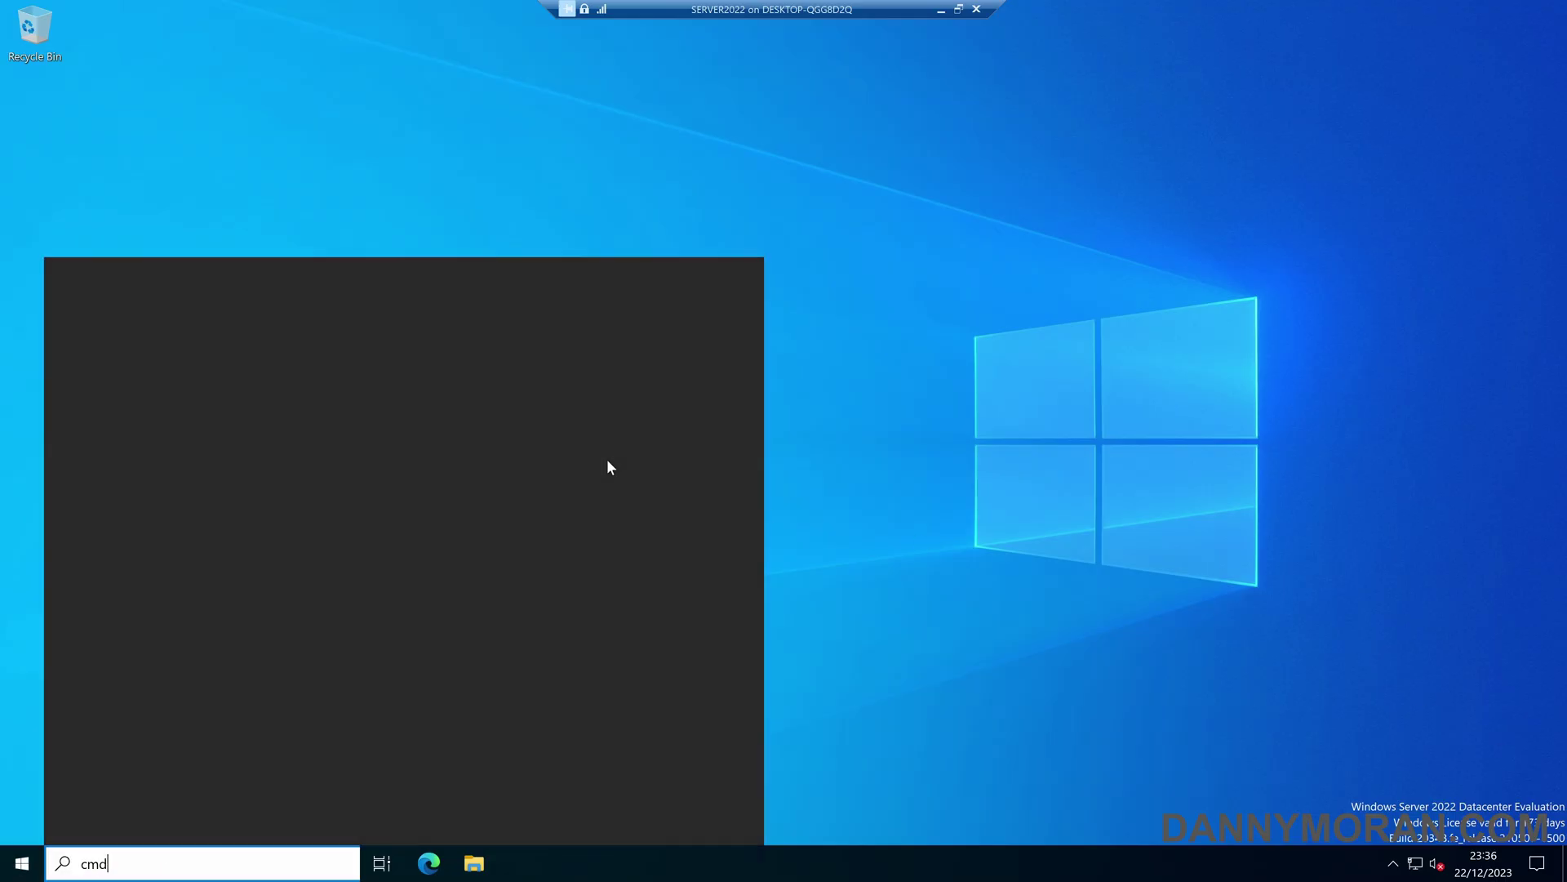
pyautogui.press('Return')
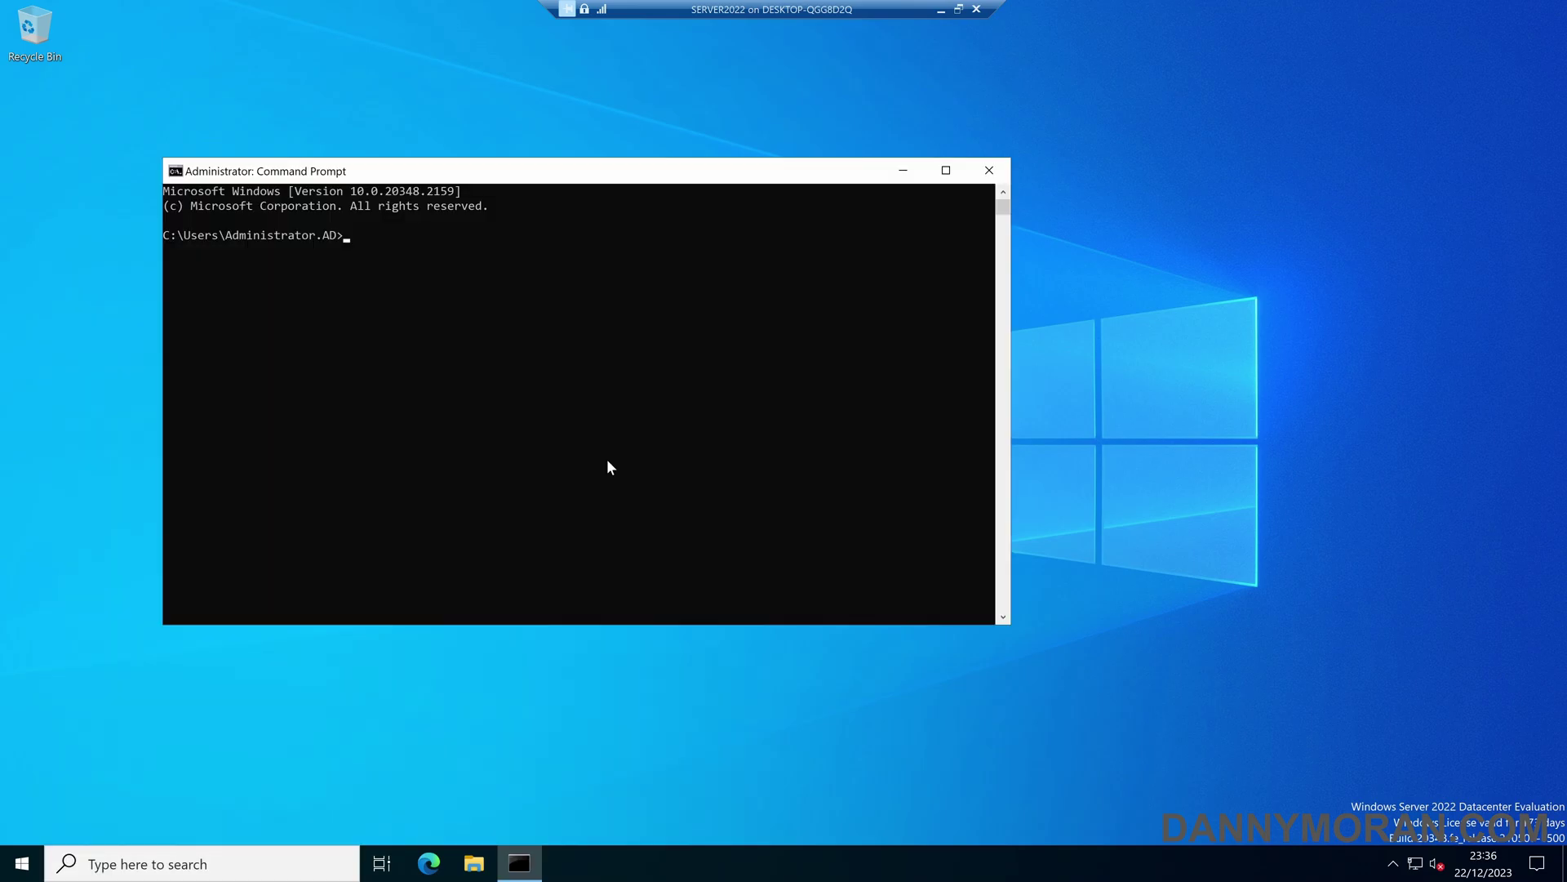
# Confirm via appwiz.cpl that only Microsoft Edge is installed, then enter gpupdate /force.
pyautogui.write('appwiz.cpl')
pyautogui.press('Return')
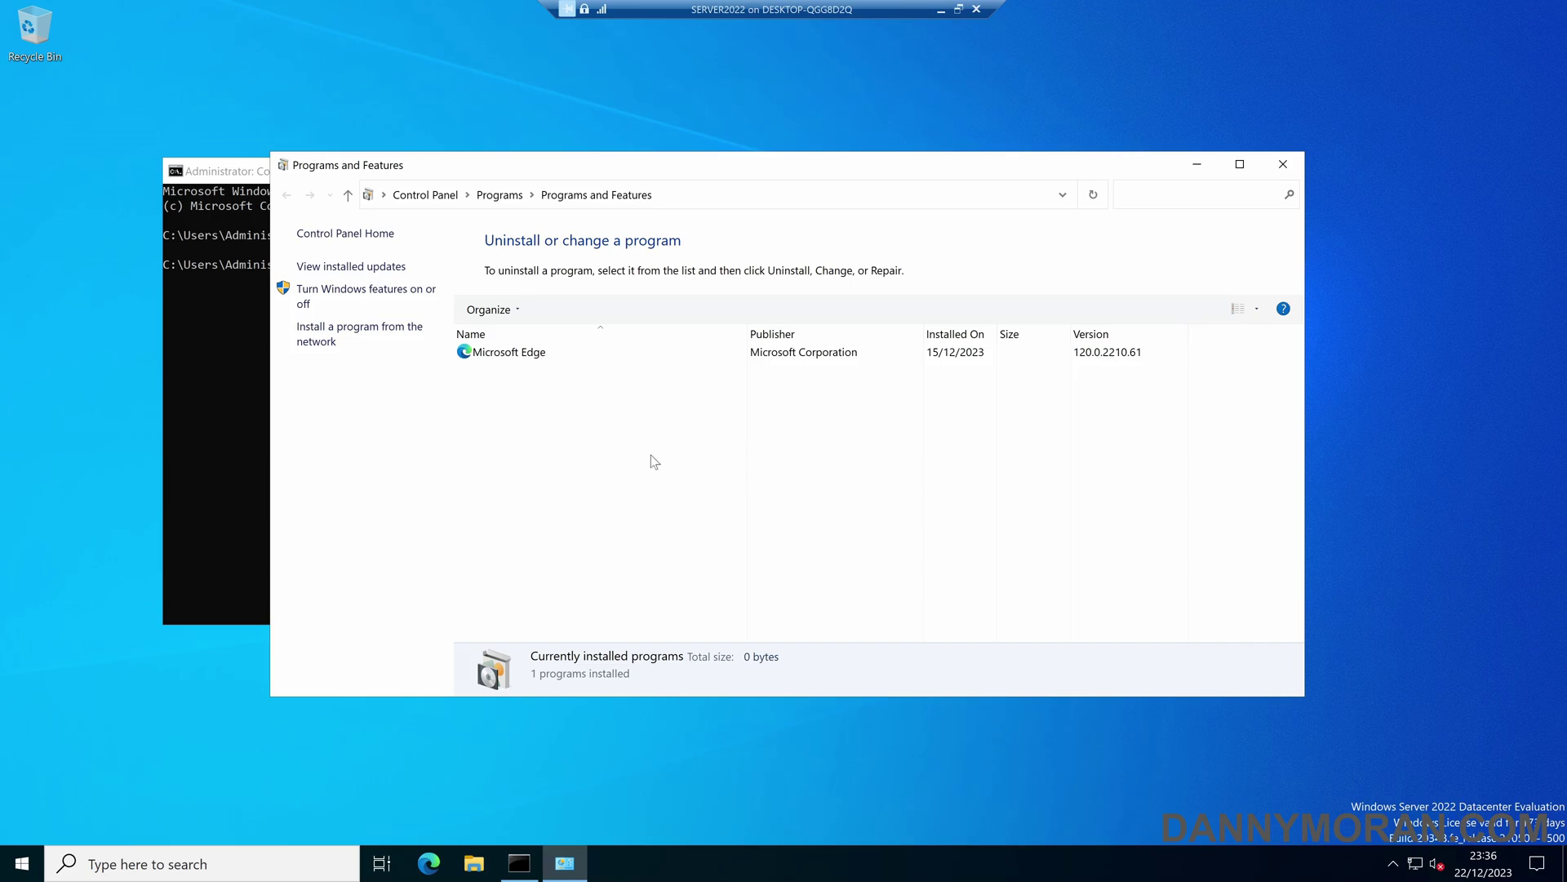
pyautogui.click(1283, 164)
pyautogui.click(562, 293)
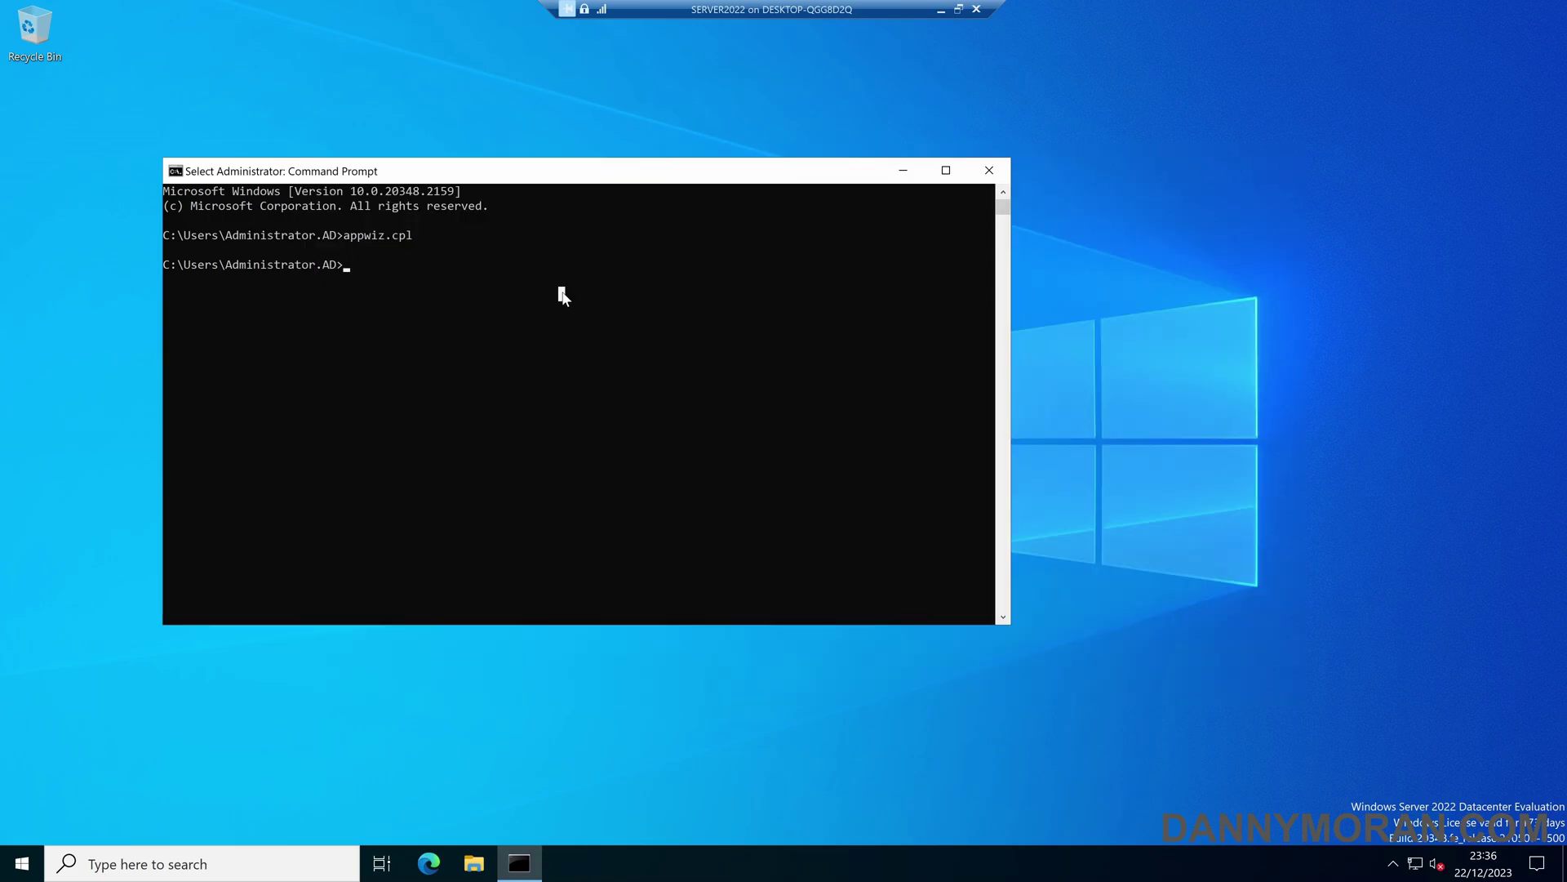
pyautogui.write('gpupdate /force')
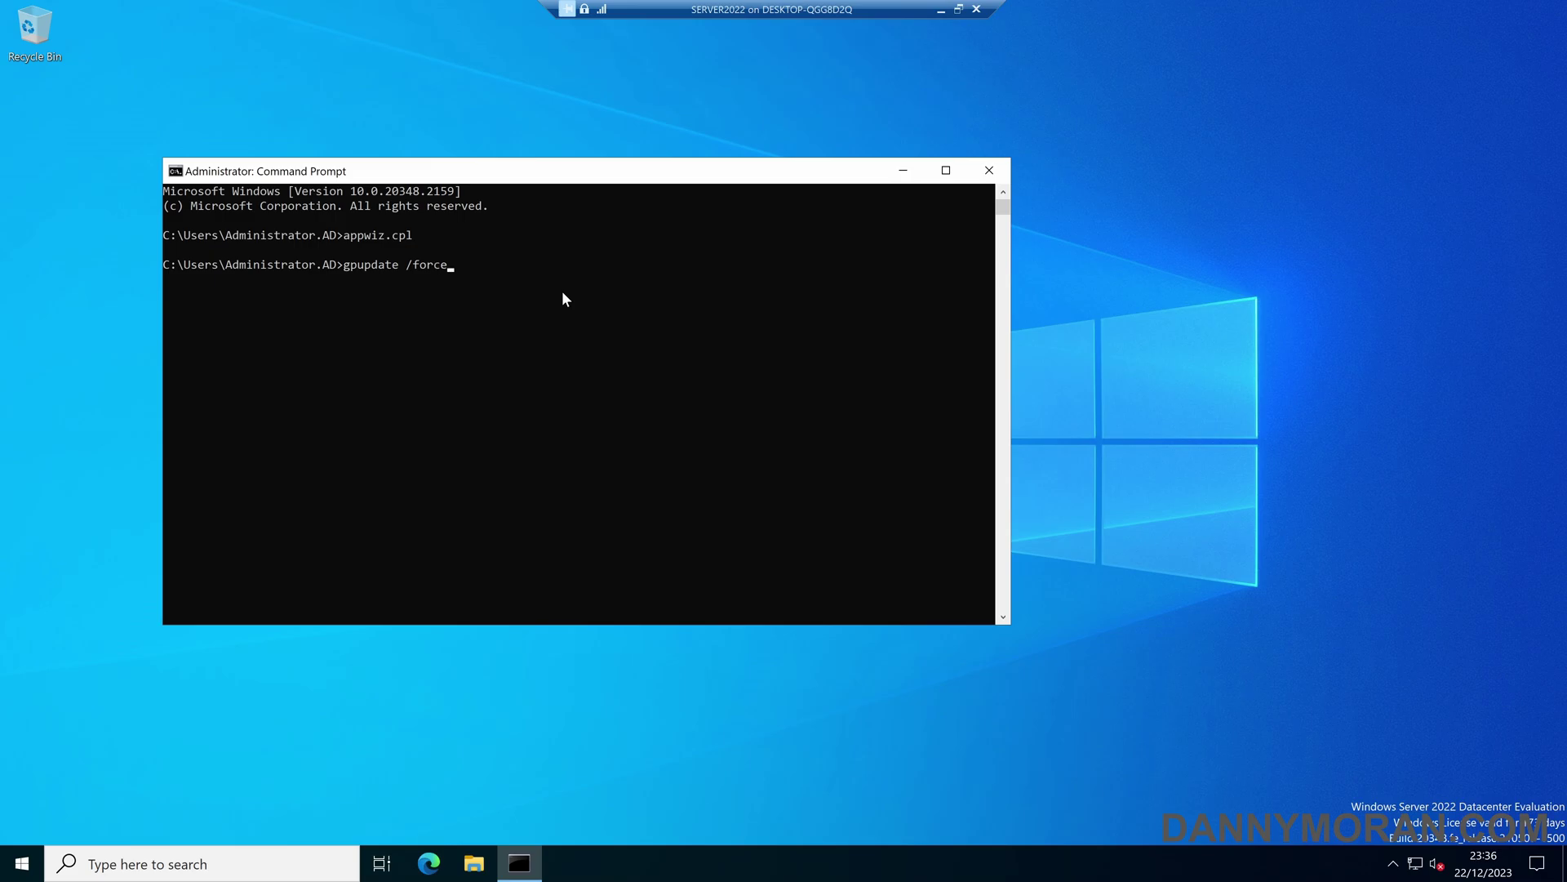
# Run gpupdate /force, which warns that Software Installation needs a restart, and answer n to decline rebooting.
pyautogui.press('Return')
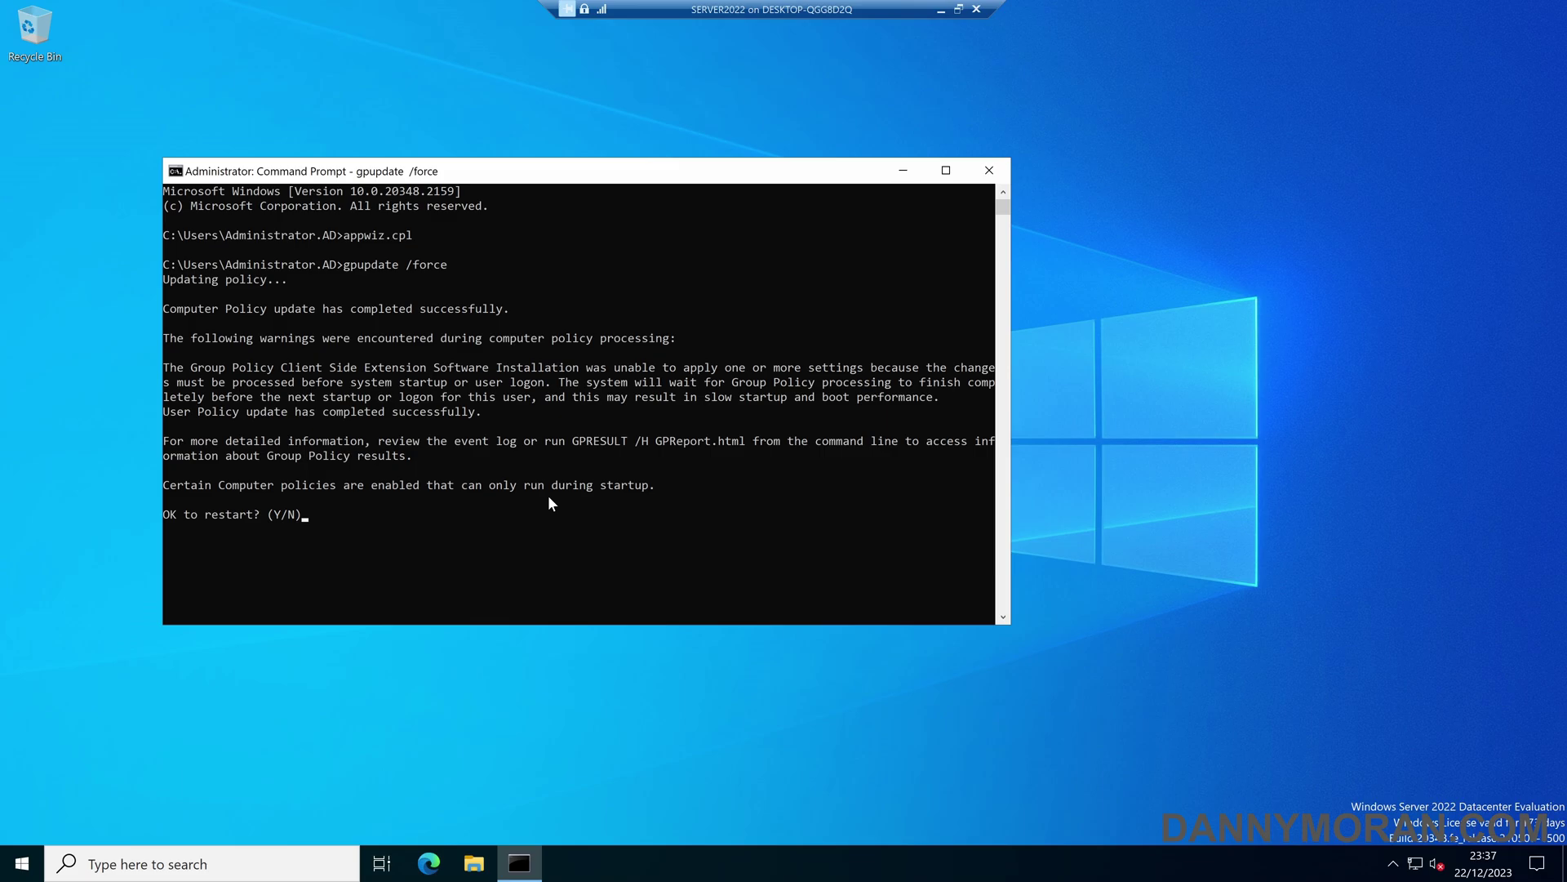
pyautogui.click(527, 514)
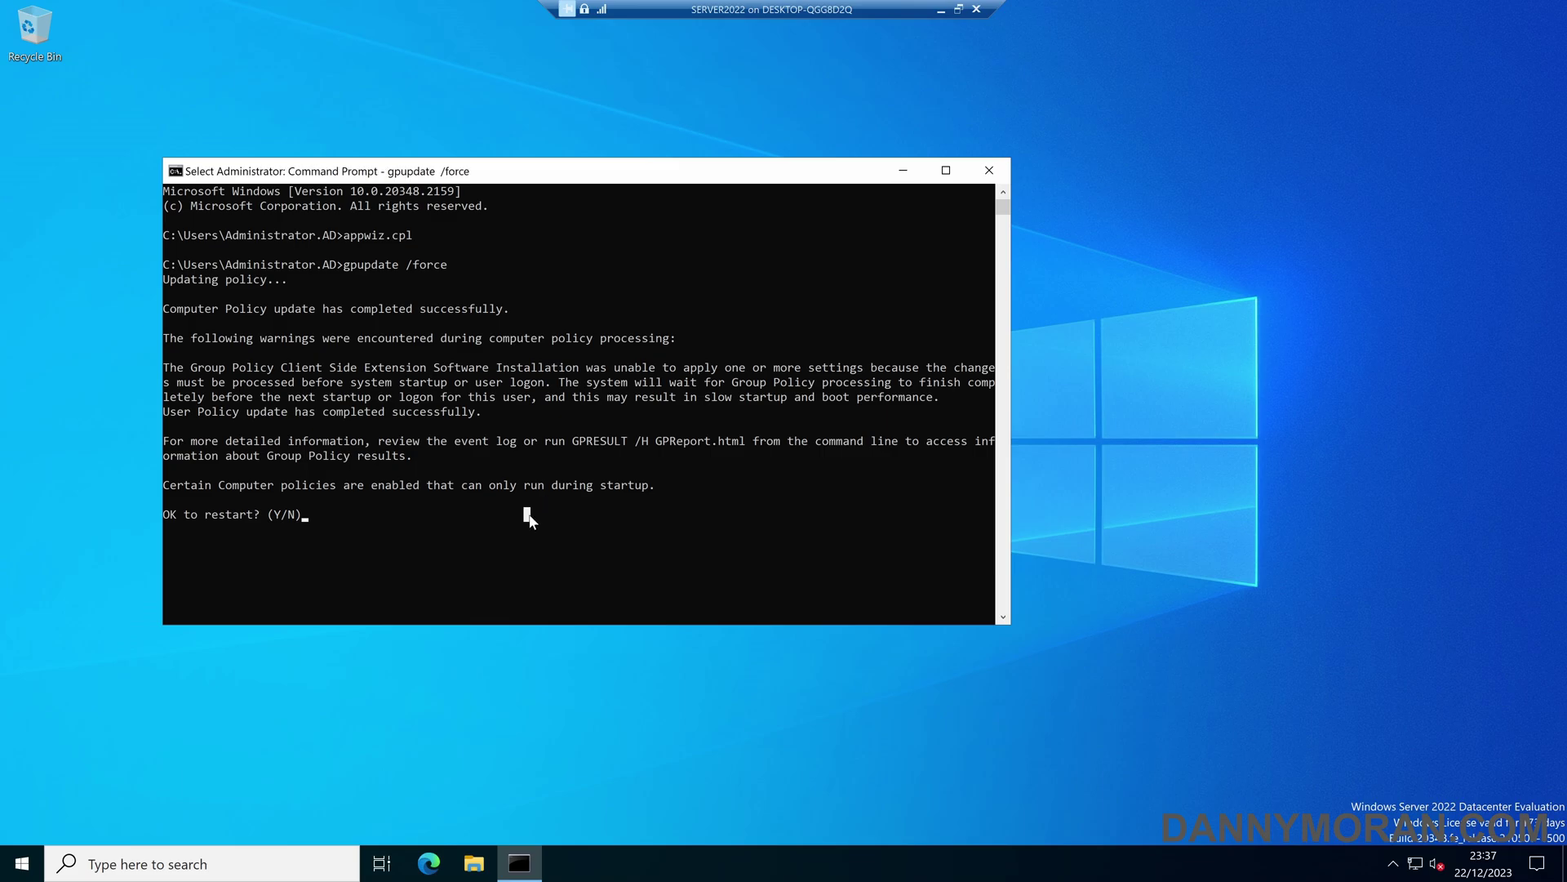
pyautogui.press('Escape')
pyautogui.write('n')
pyautogui.press('Return')
pyautogui.rightClick(22, 862)
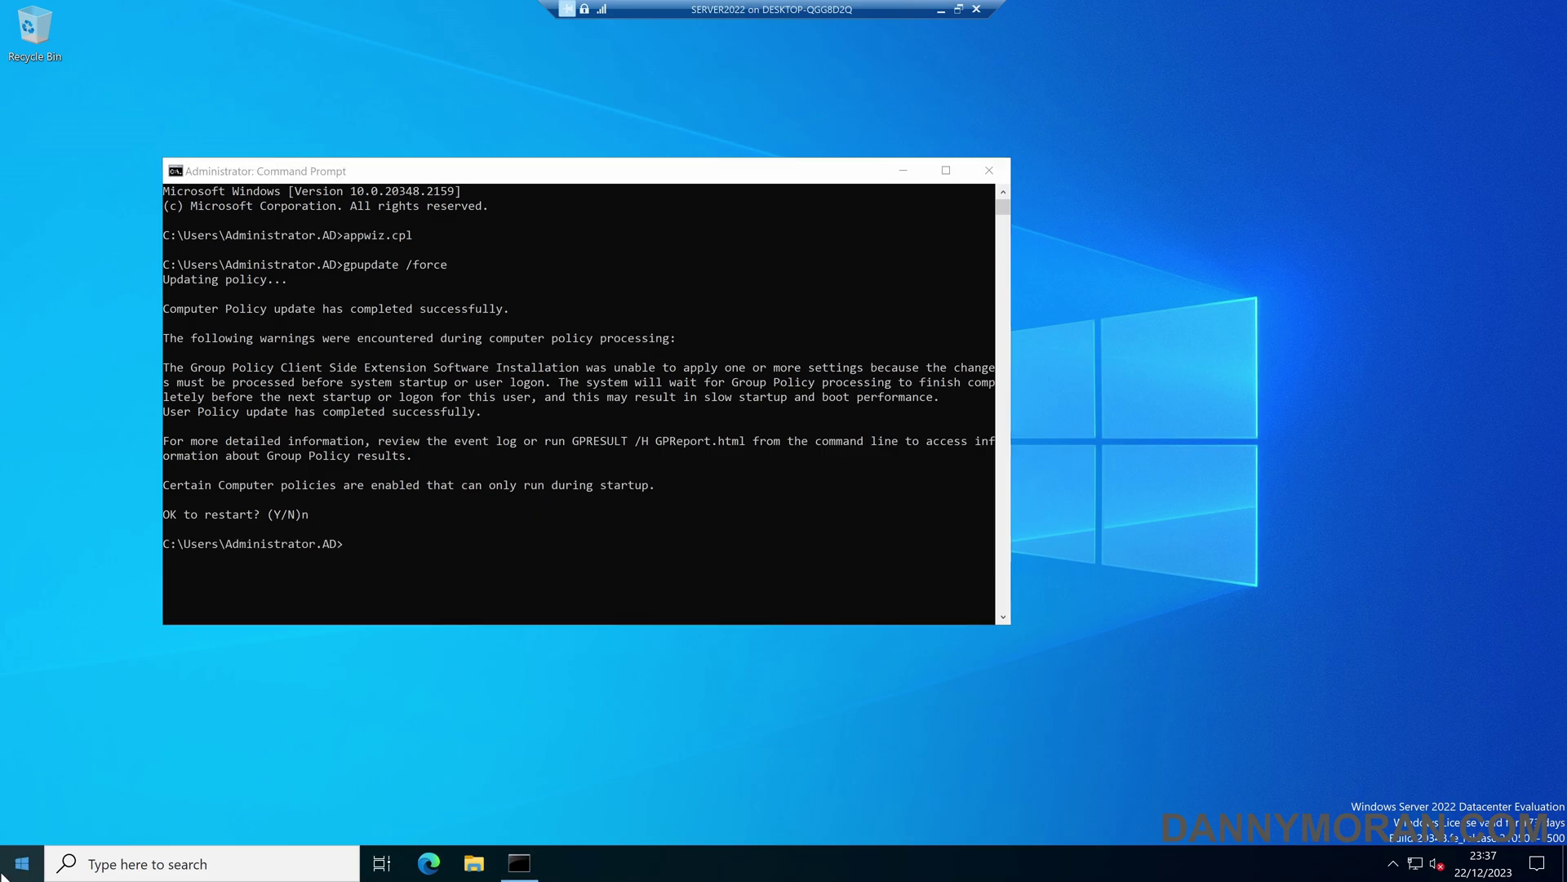
# Restart the server to apply the software installation, then enter the domain administrator account at sign-in.
pyautogui.moveTo(120, 820)
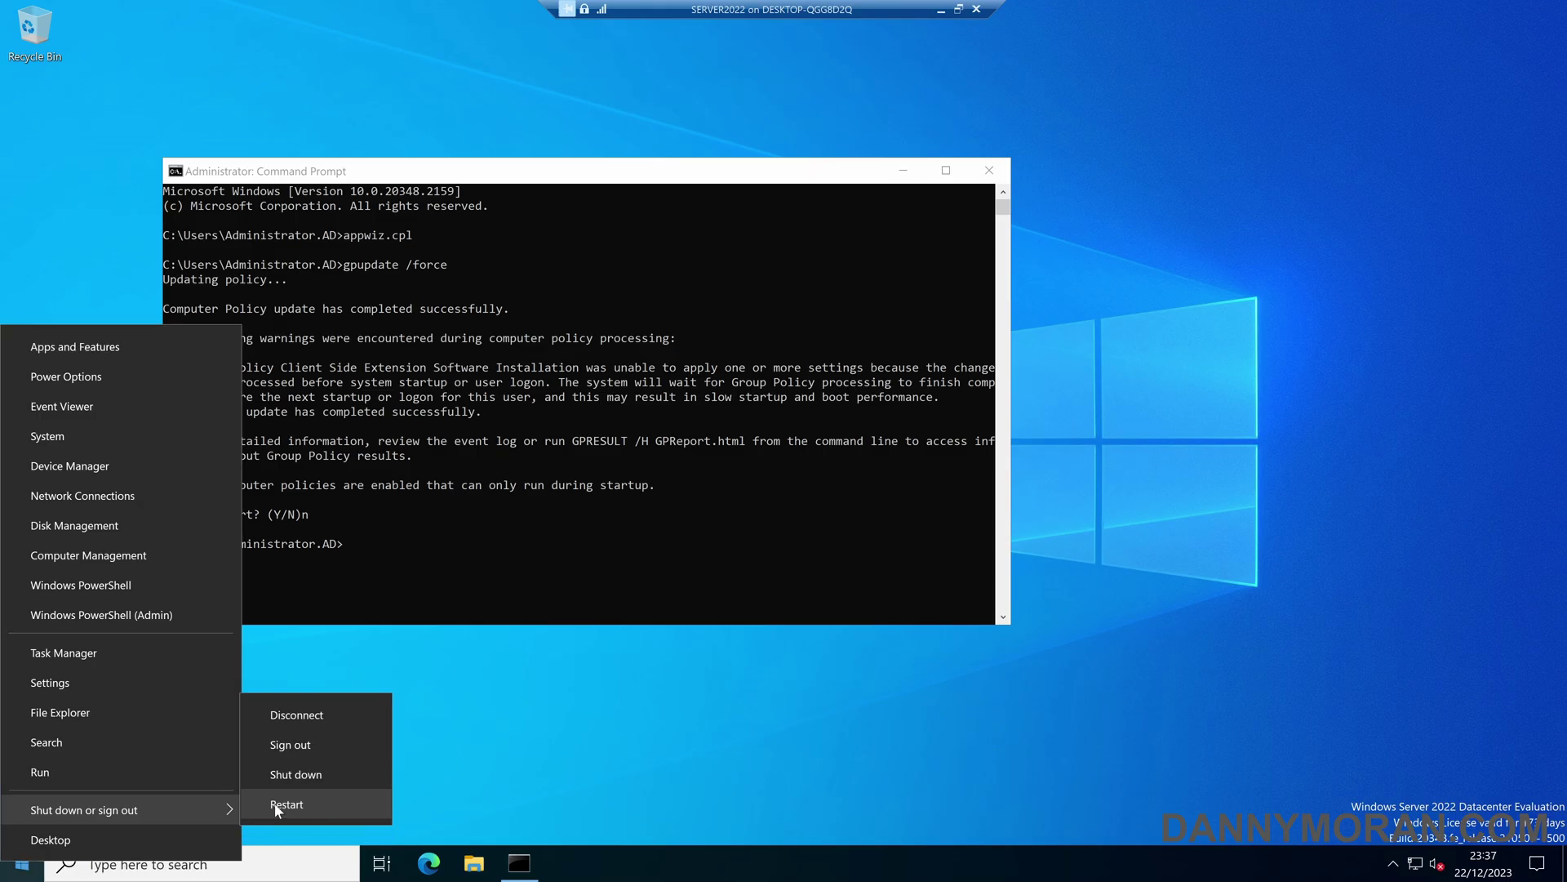
pyautogui.click(311, 818)
pyautogui.click(311, 822)
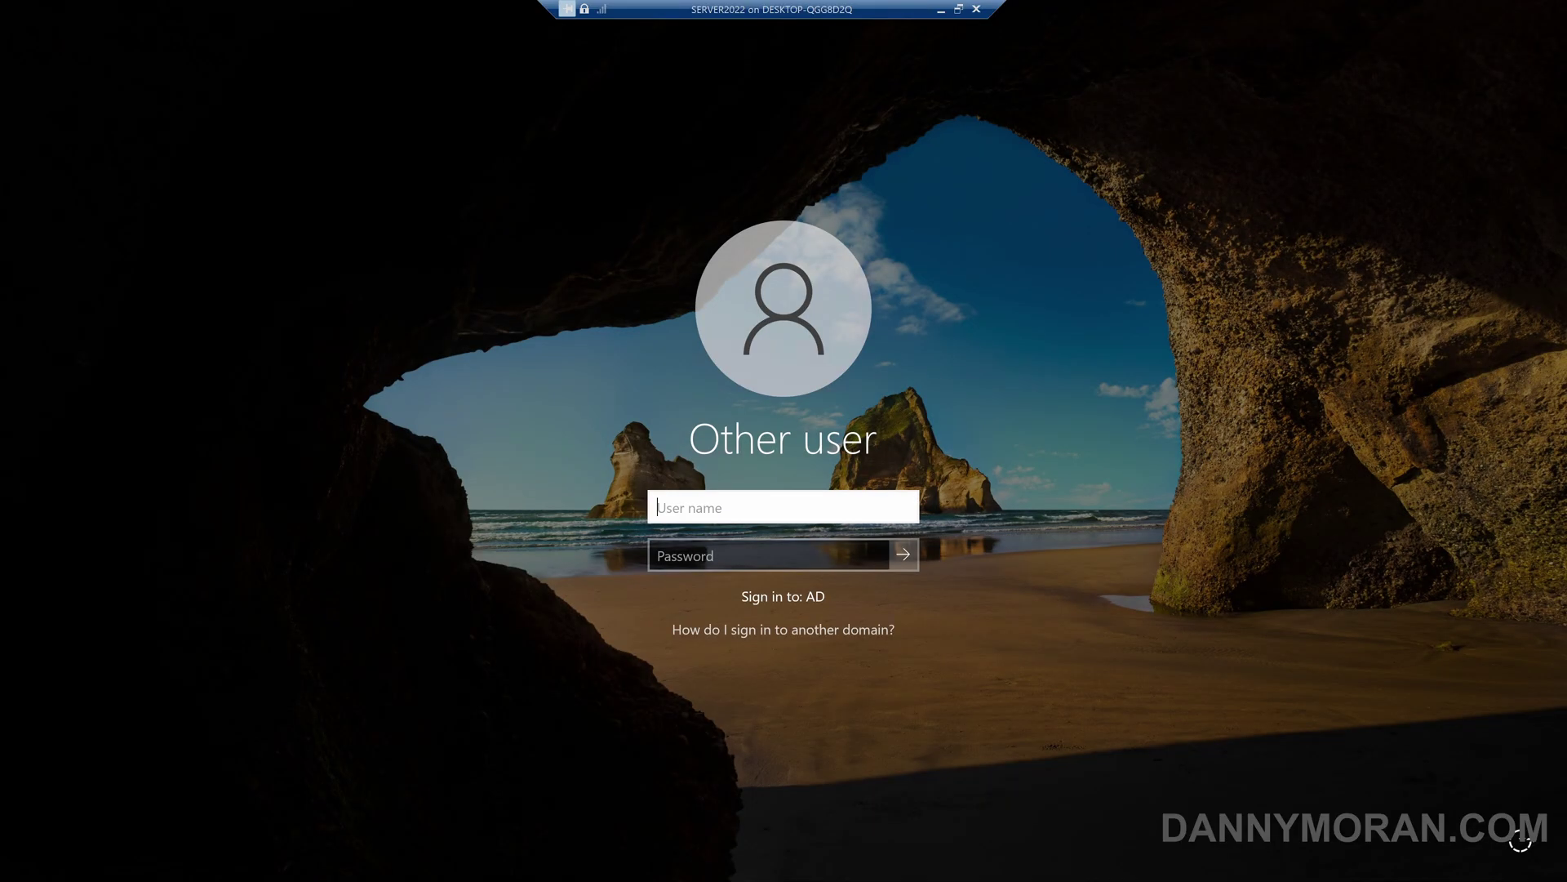
pyautogui.write('AD\\Administrator')
pyautogui.press('Tab')
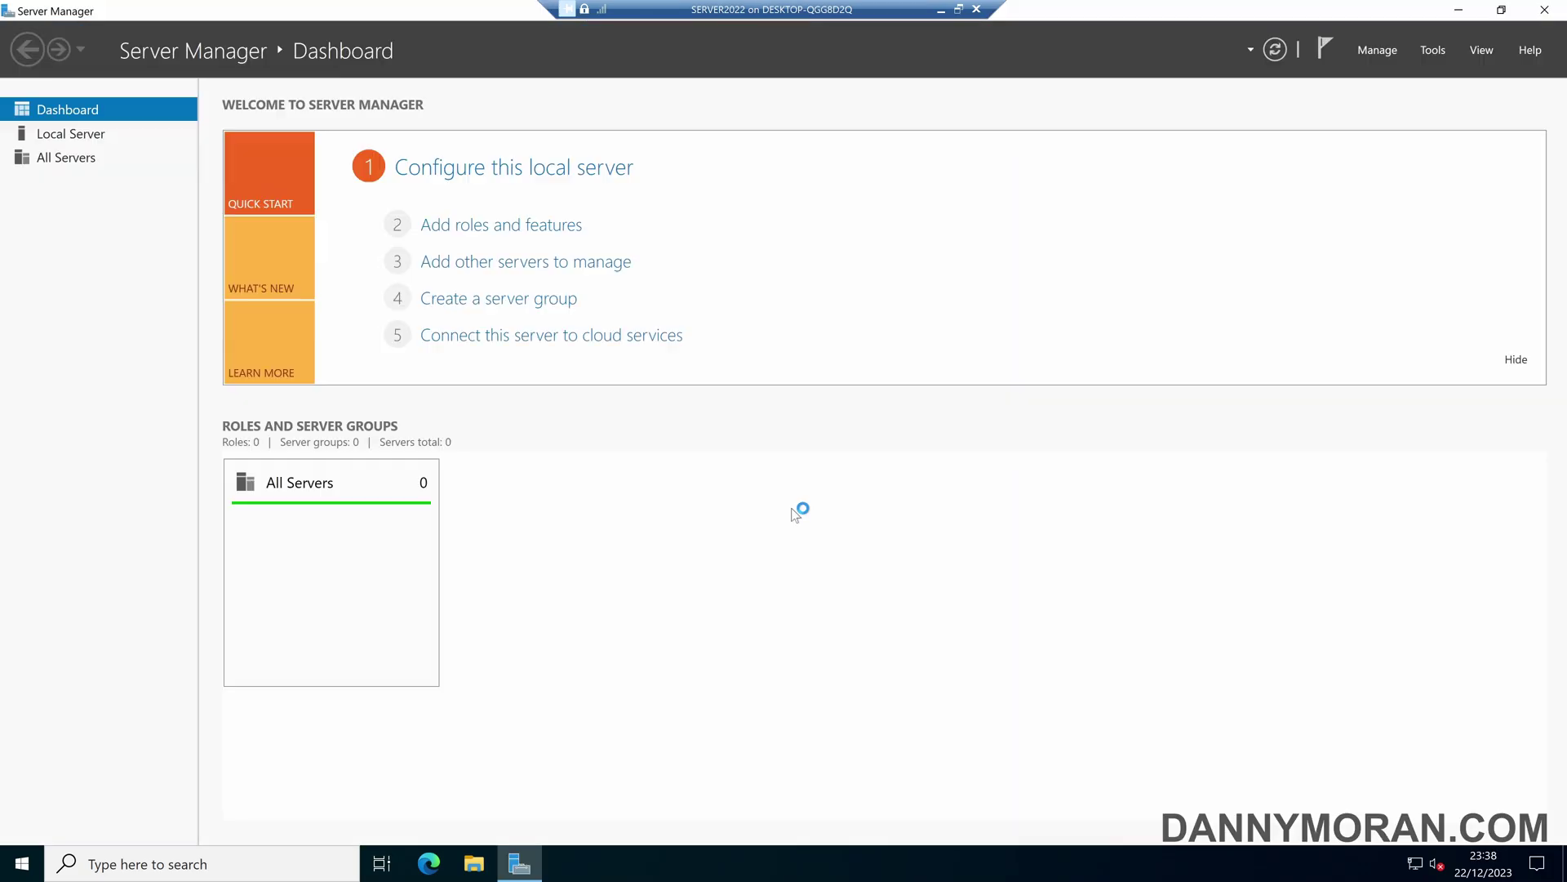
# Confirm PowerShell 7-x64 appears in Programs and Features via appwiz.cpl.
pyautogui.hotkey('alt', 'F4')
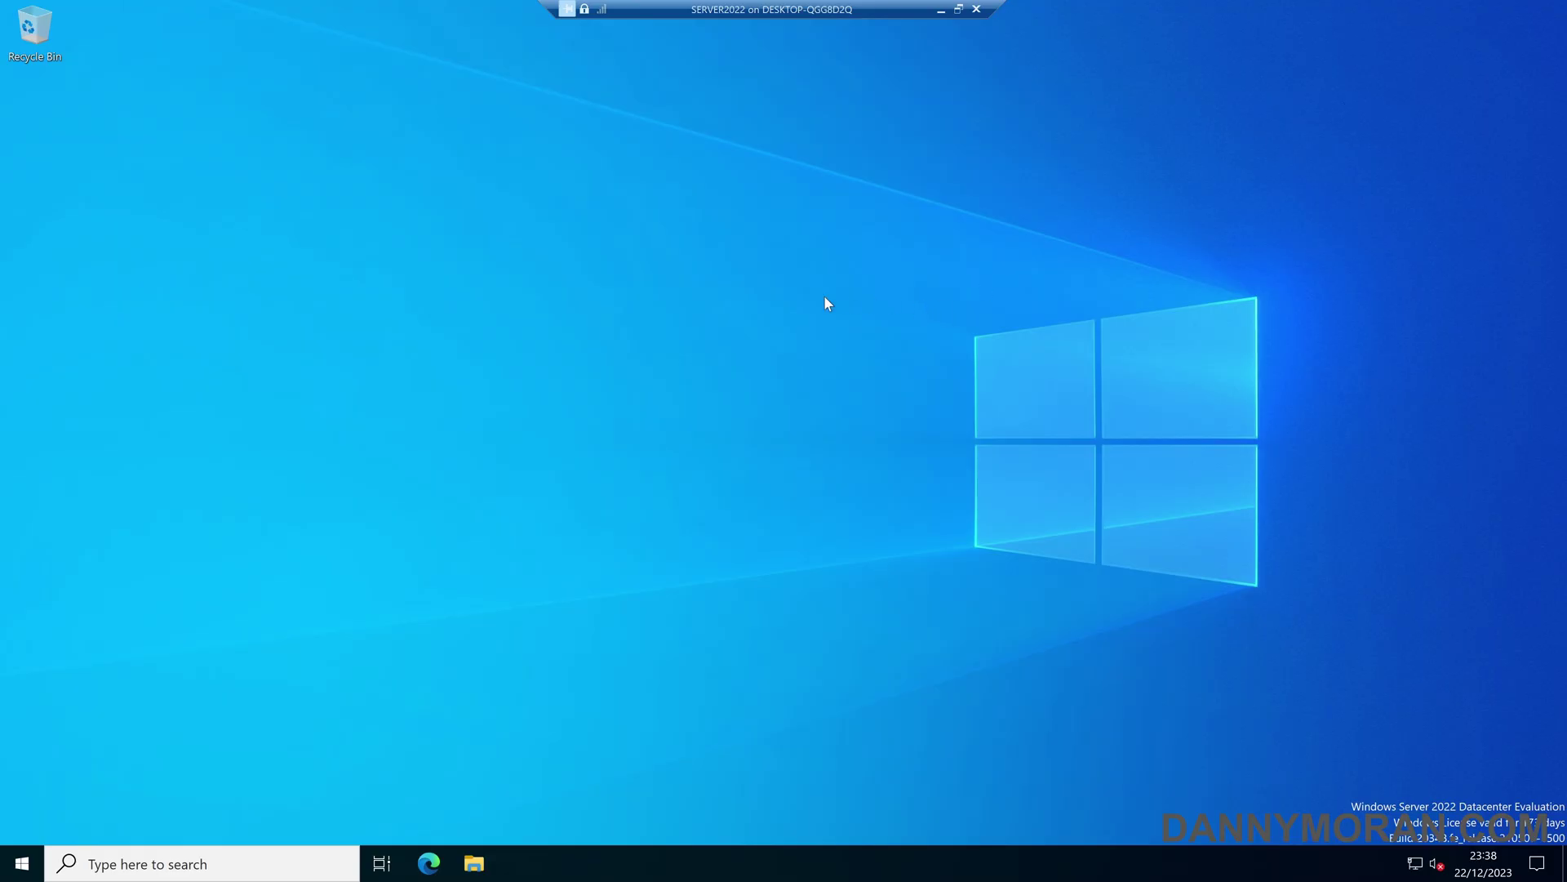
pyautogui.press('super')
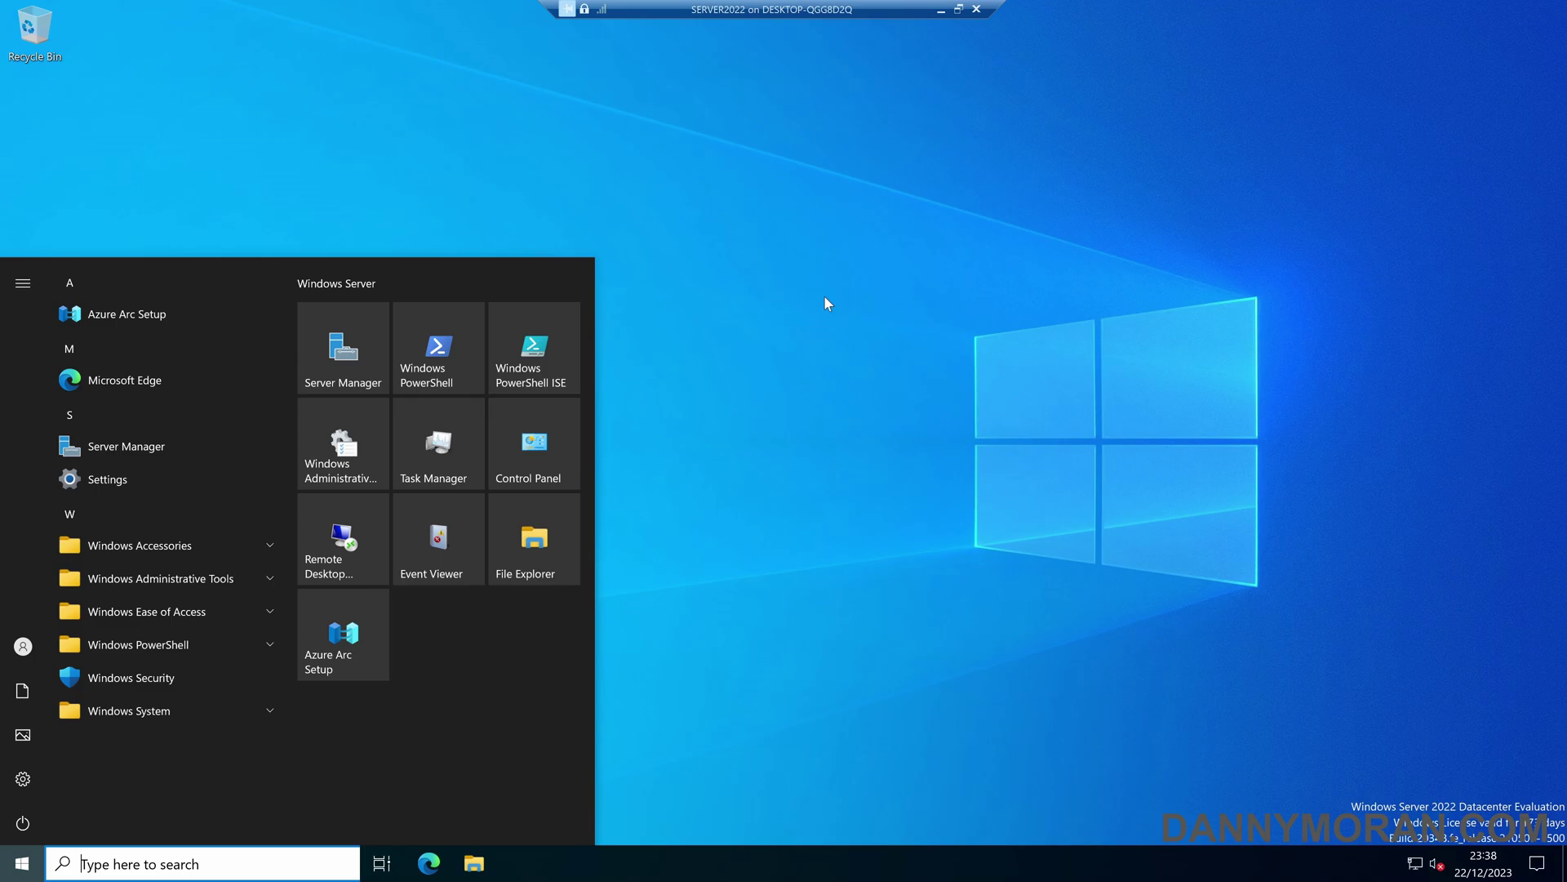
pyautogui.write('appwiz.cpl')
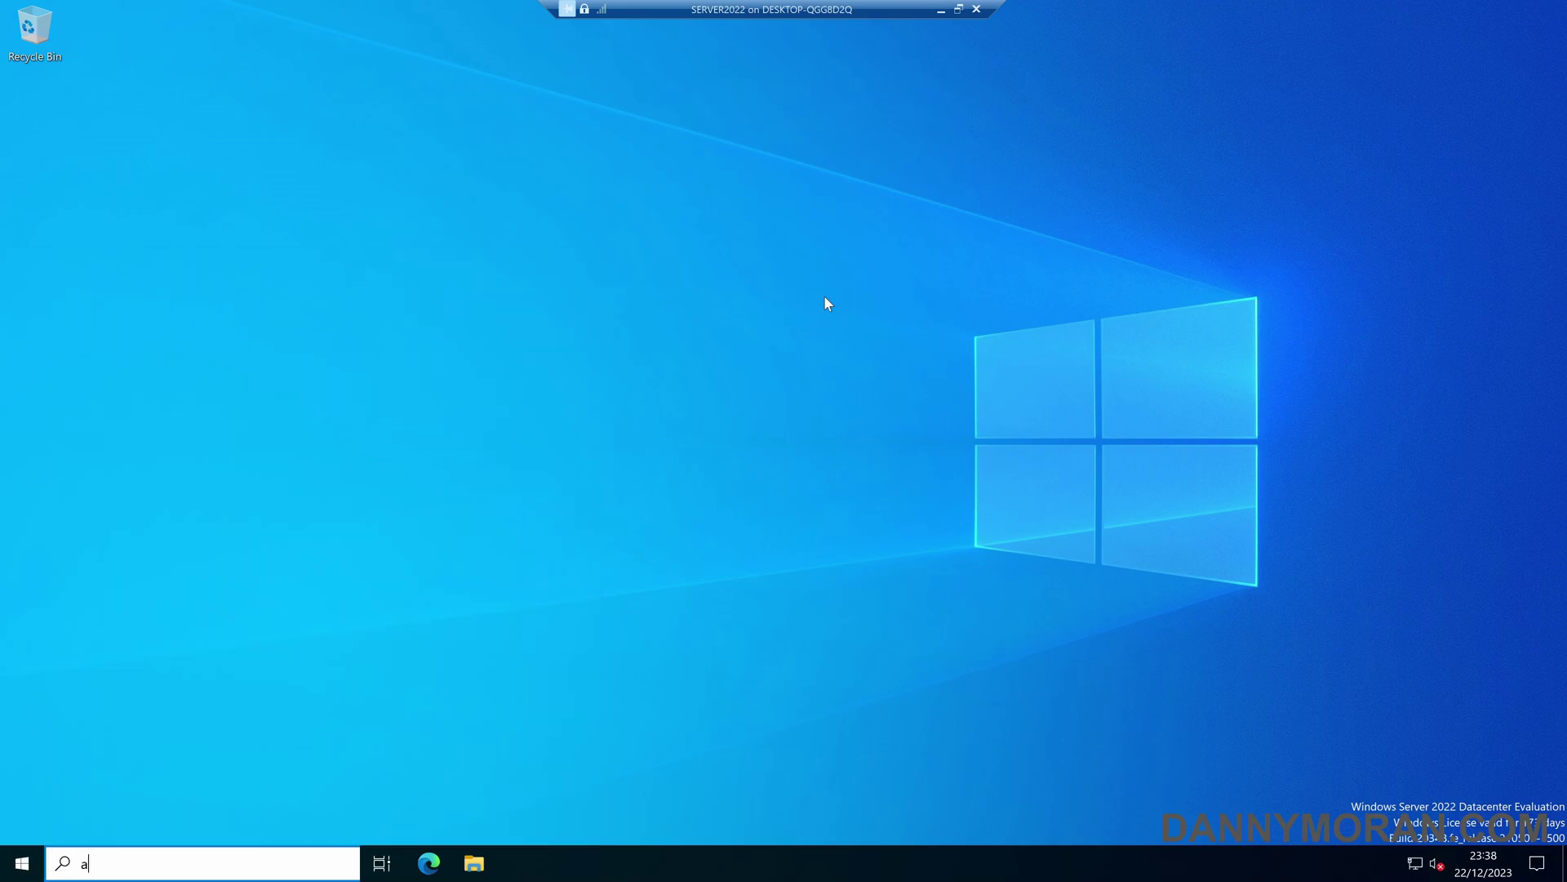
pyautogui.press('Return')
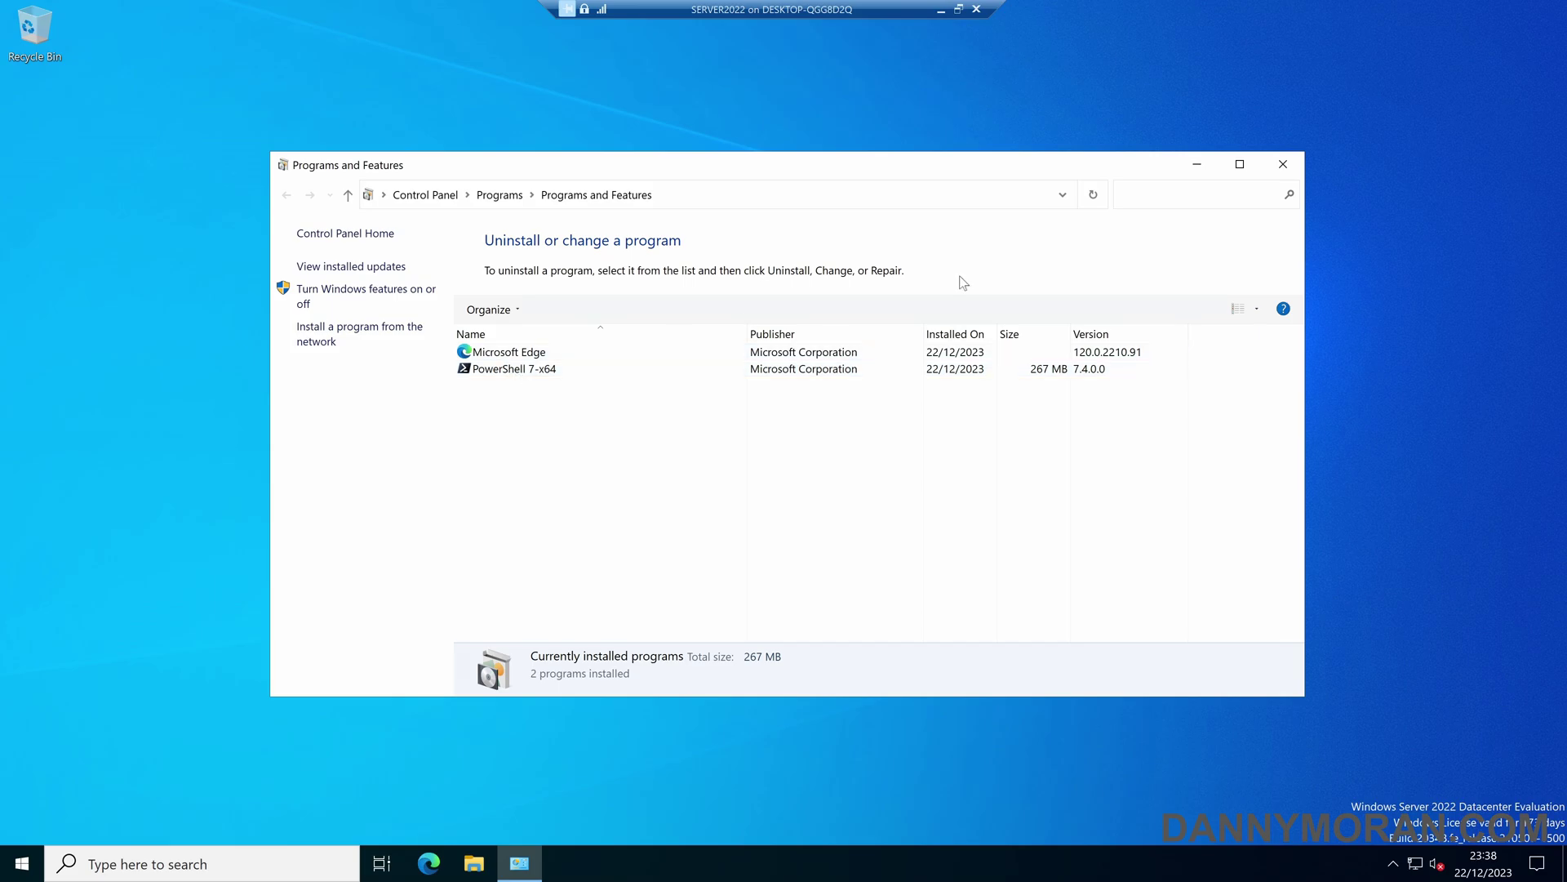
pyautogui.click(1283, 164)
# Run pwsh in Command Prompt to confirm PowerShell 7.4.0 launches.
pyautogui.press('super')
pyautogui.write('cmd')
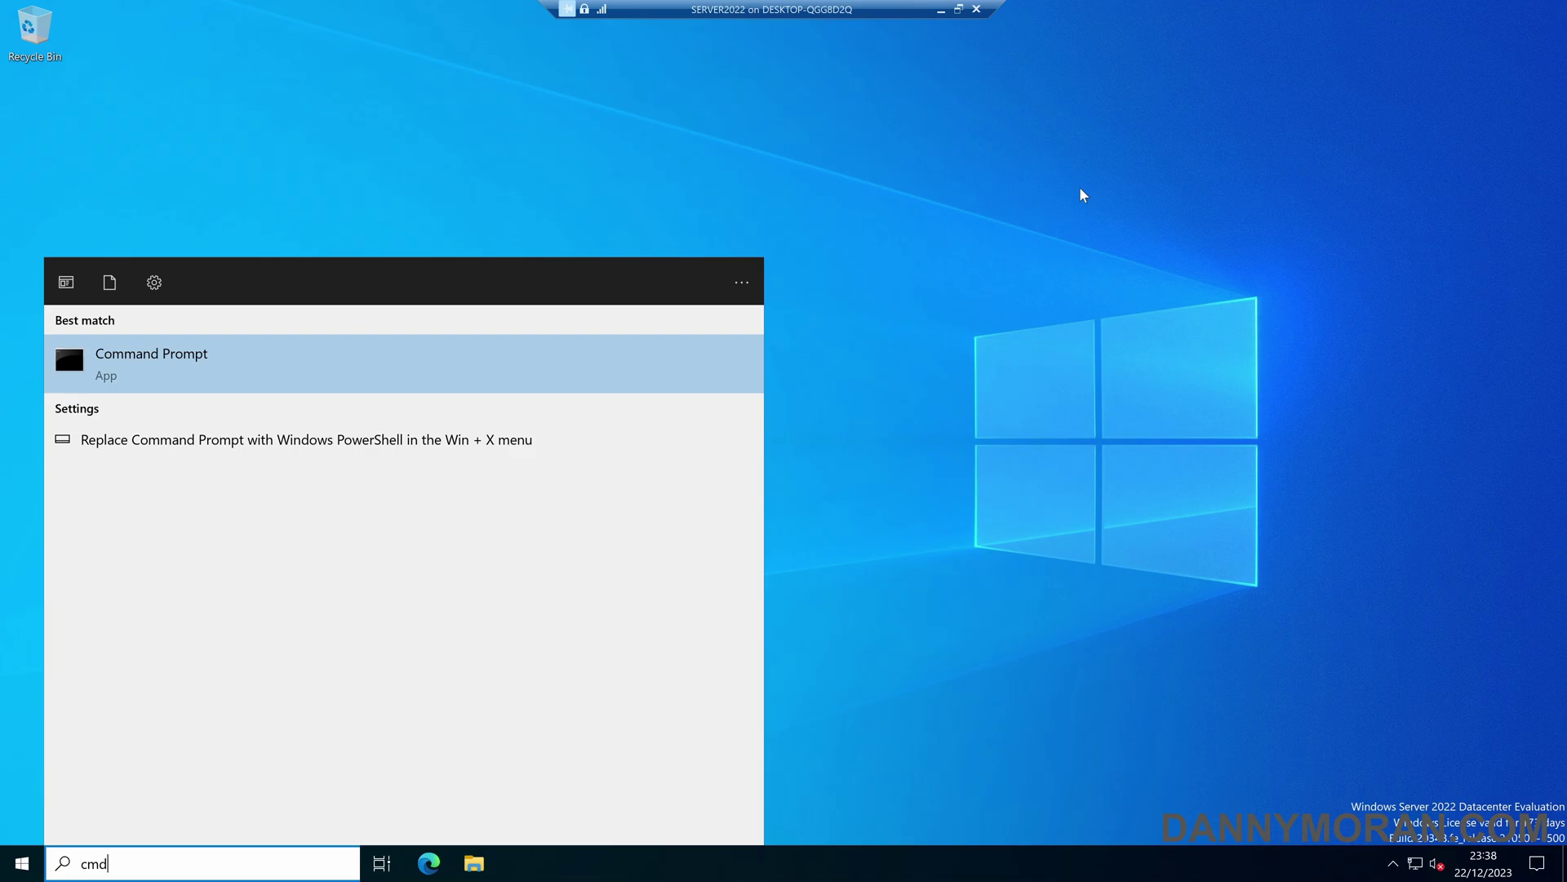
pyautogui.press('Return')
pyautogui.write('pwsh')
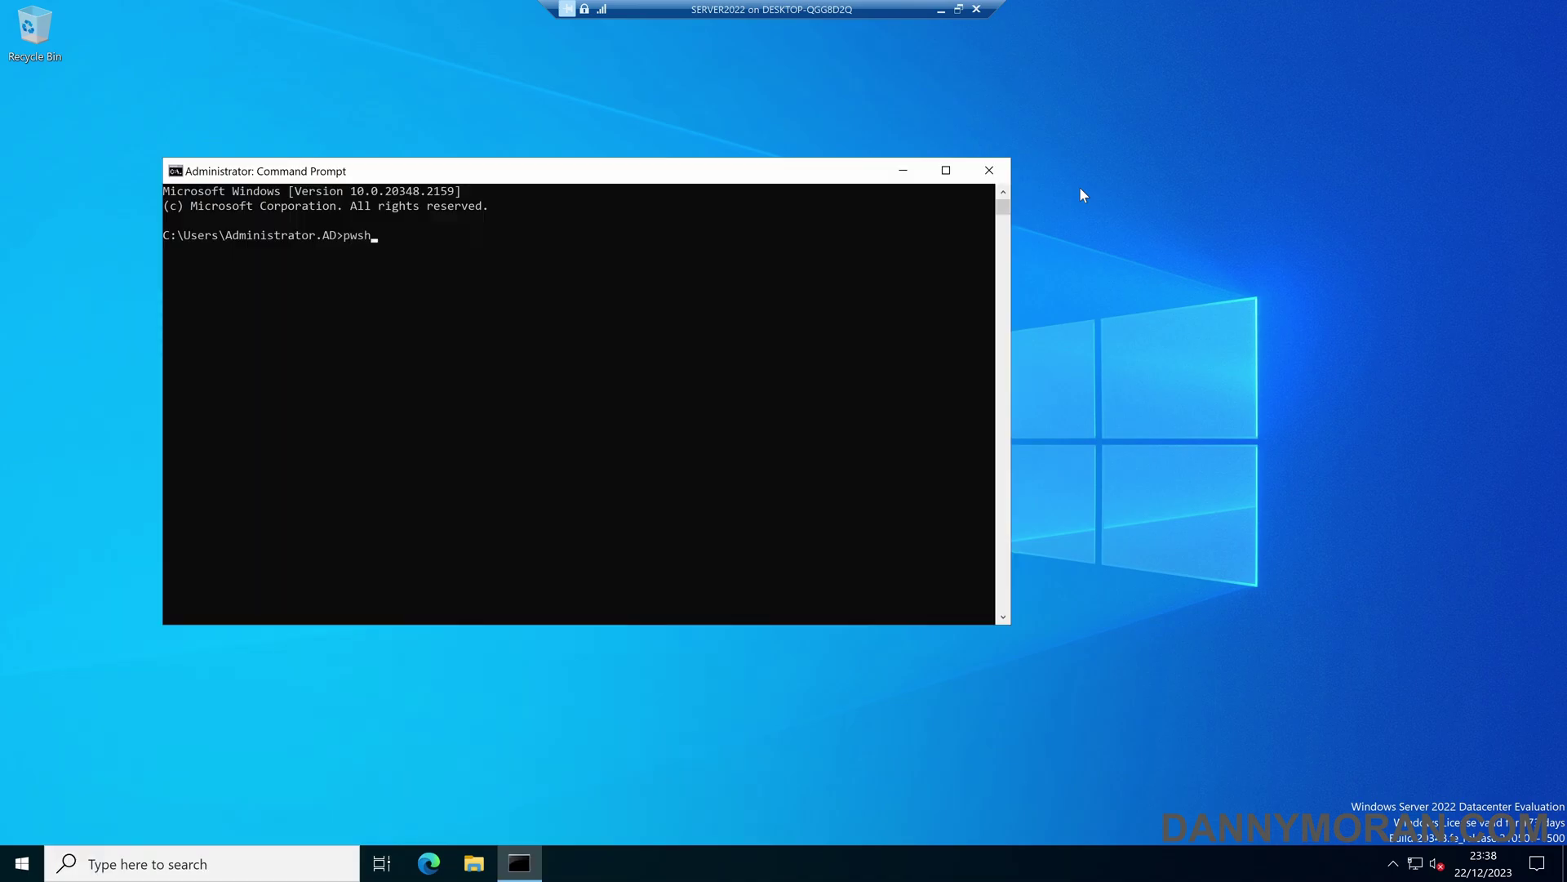
pyautogui.press('Return')
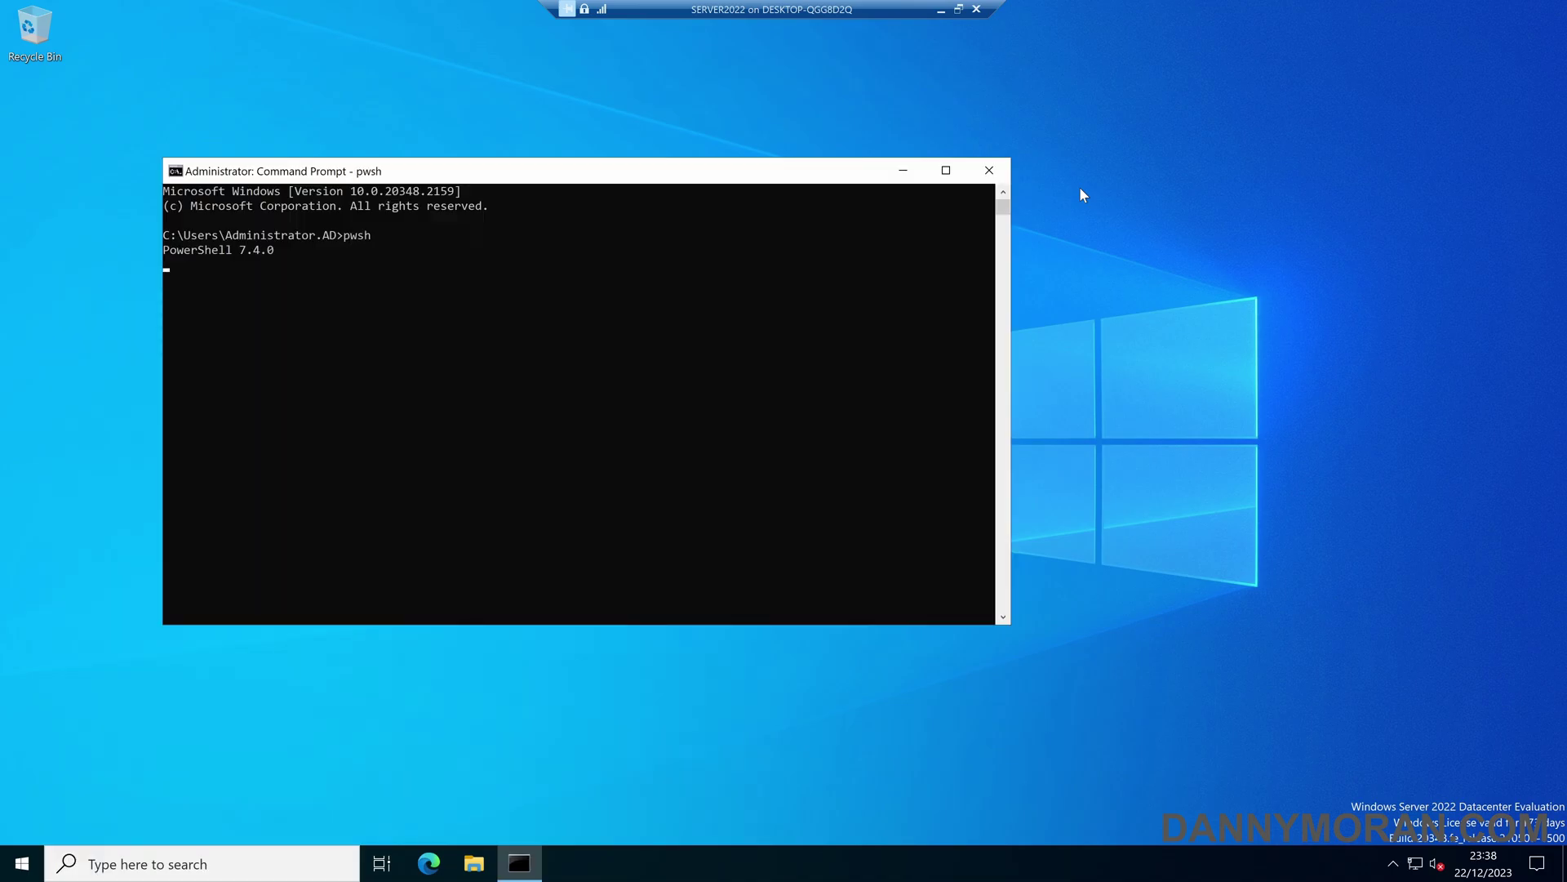